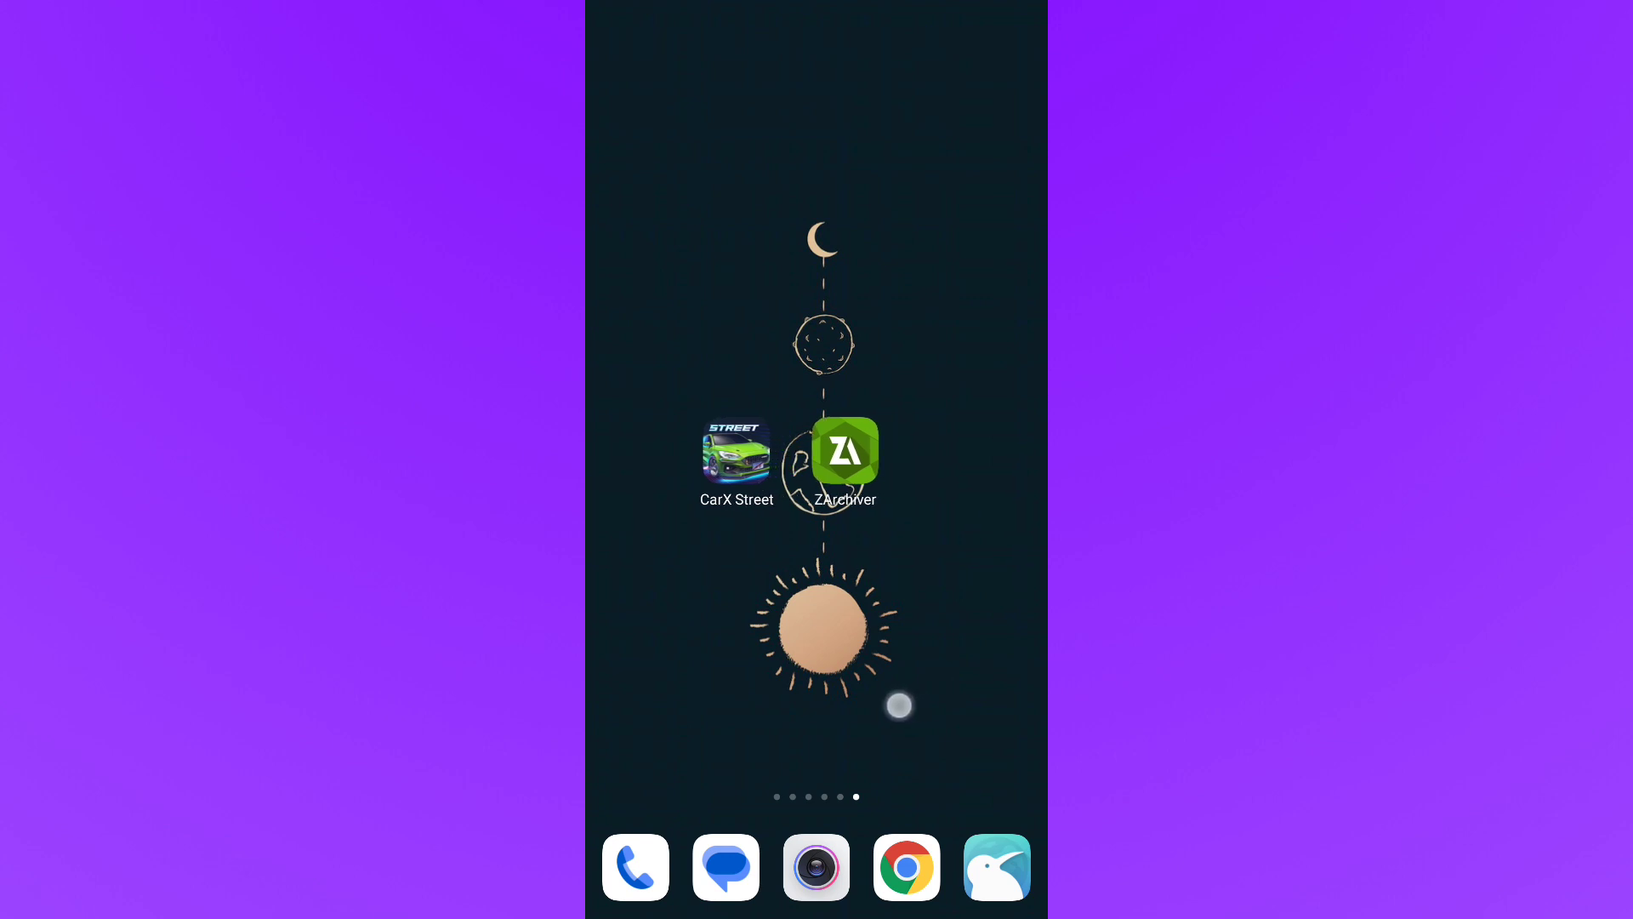
Step: Switch to the Notes note holding the CarxStreet APK and Data download links
drag(939, 694, 902, 712)
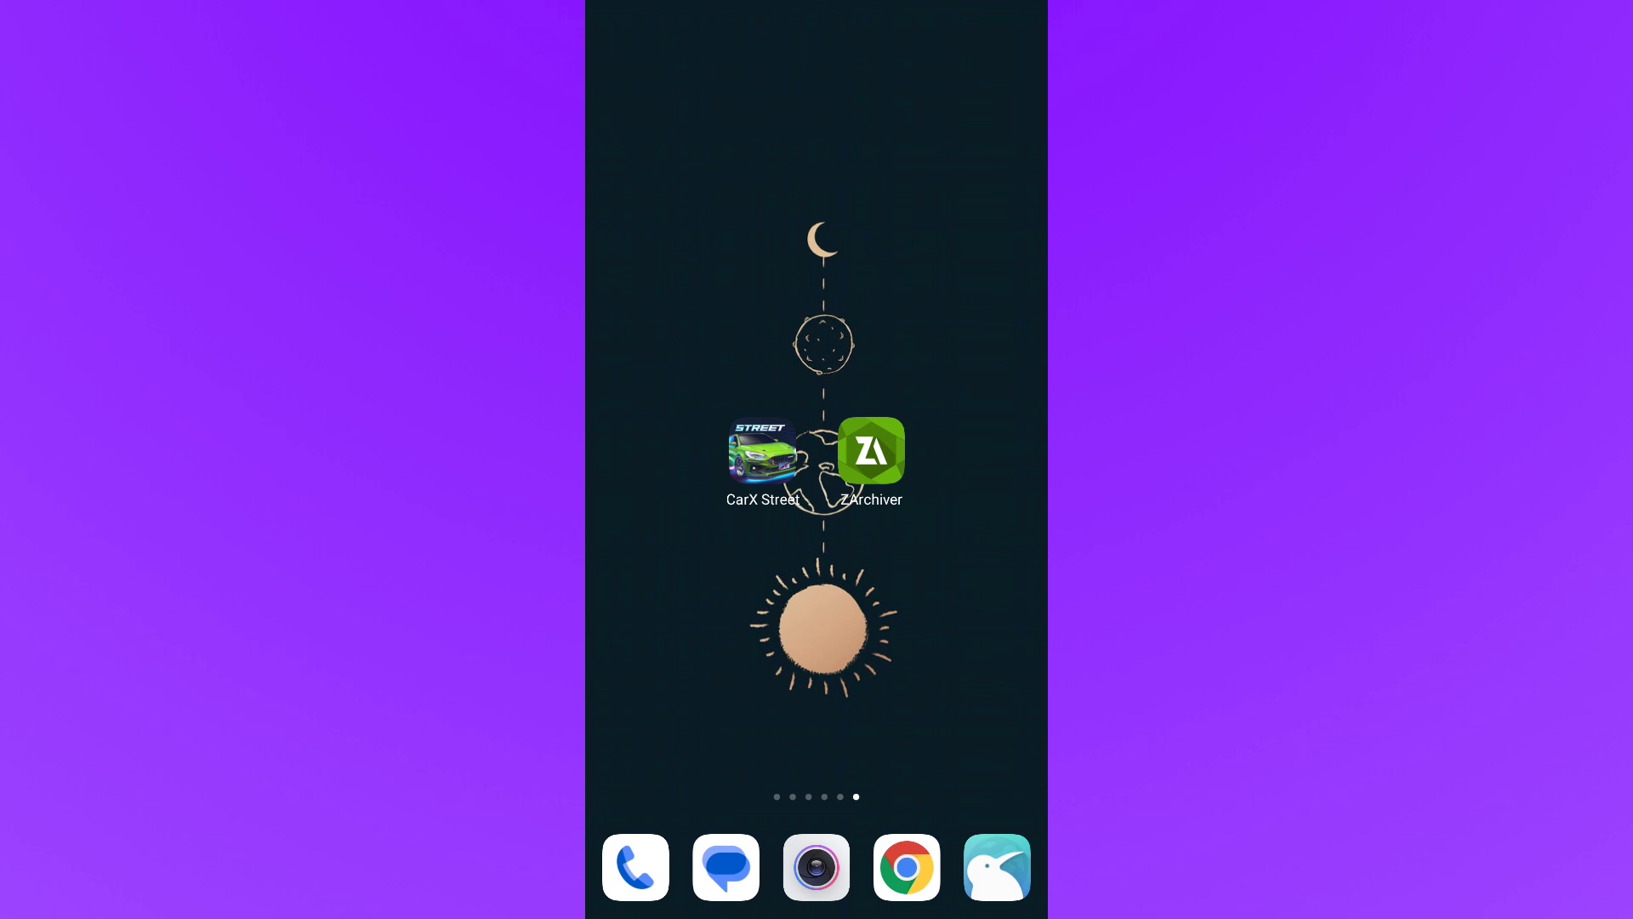
drag(931, 696, 875, 686)
drag(947, 696, 905, 701)
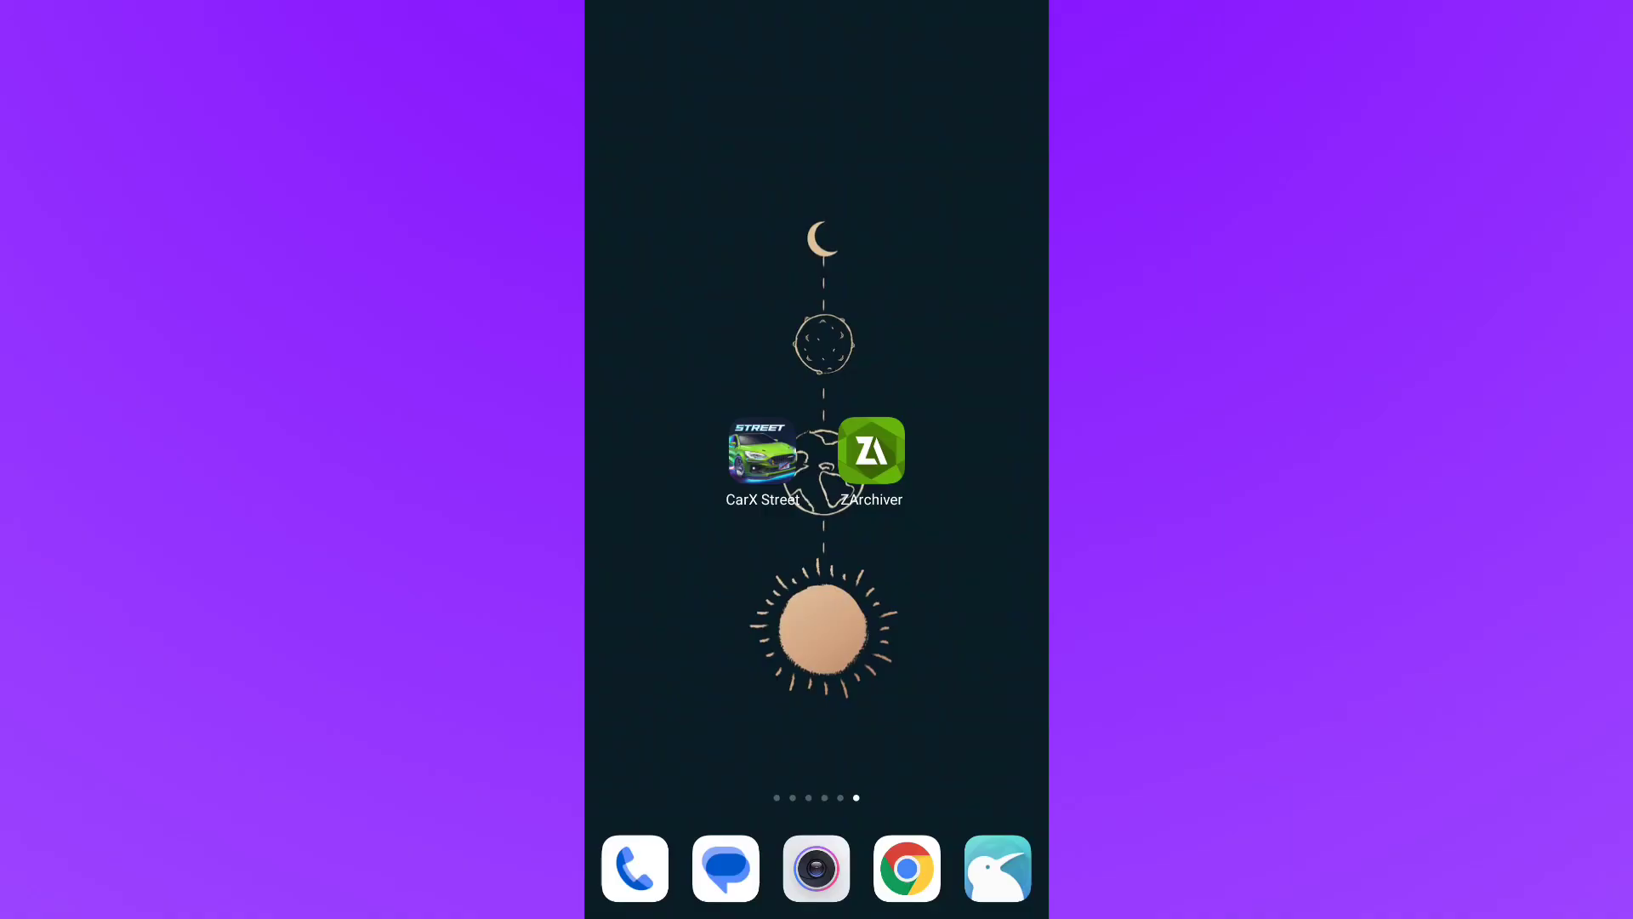
drag(904, 707, 882, 718)
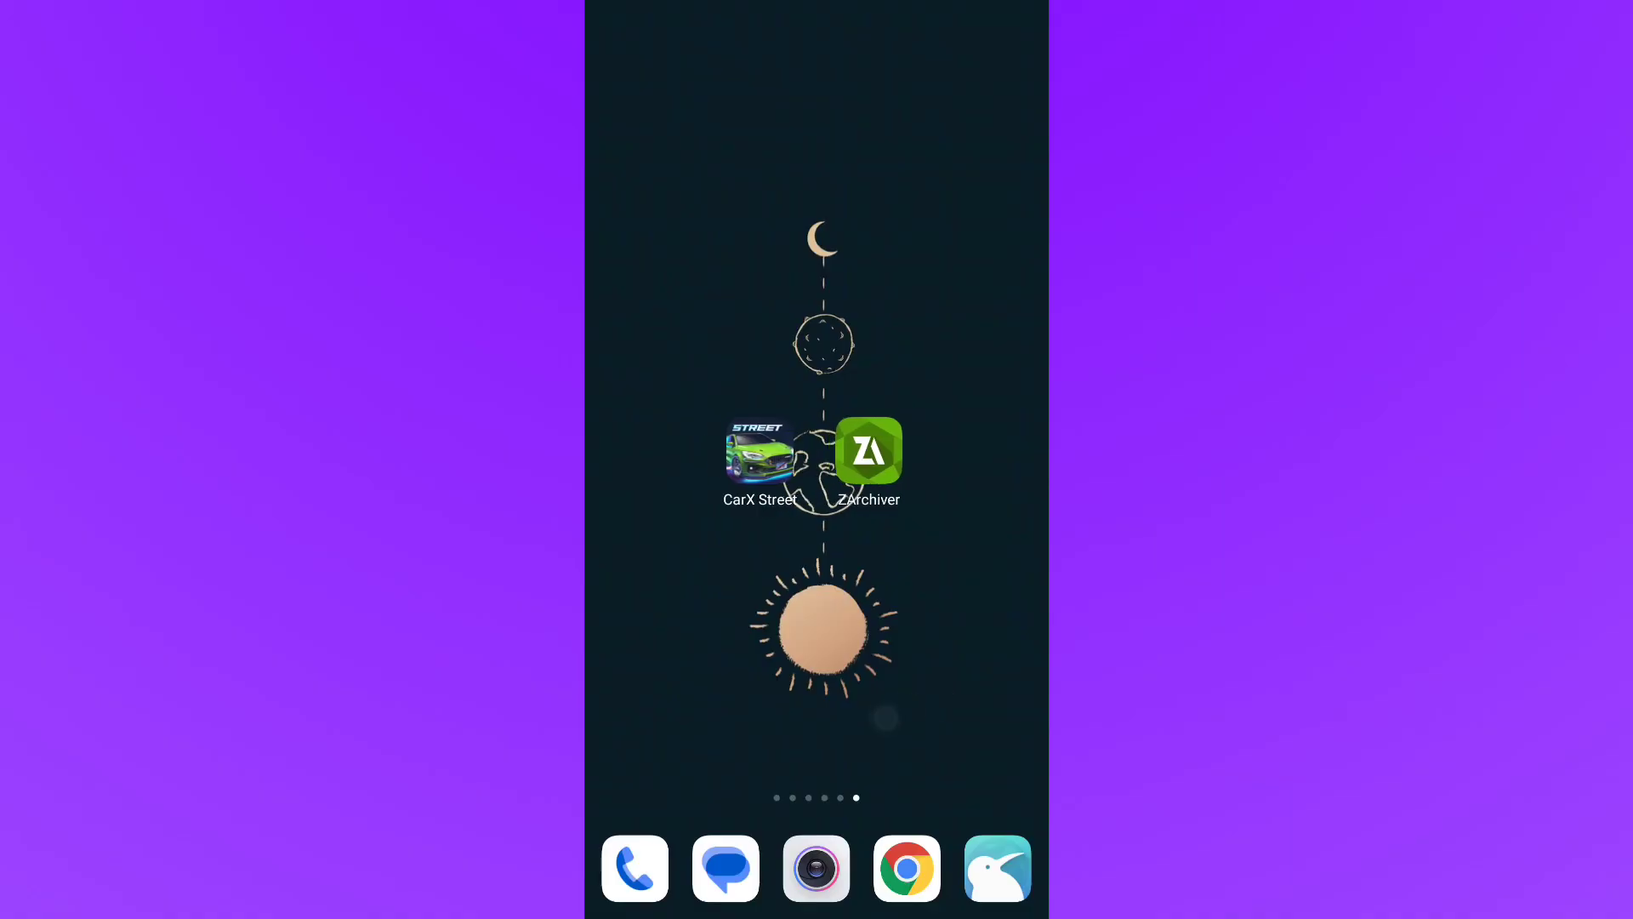
drag(817, 914, 817, 596)
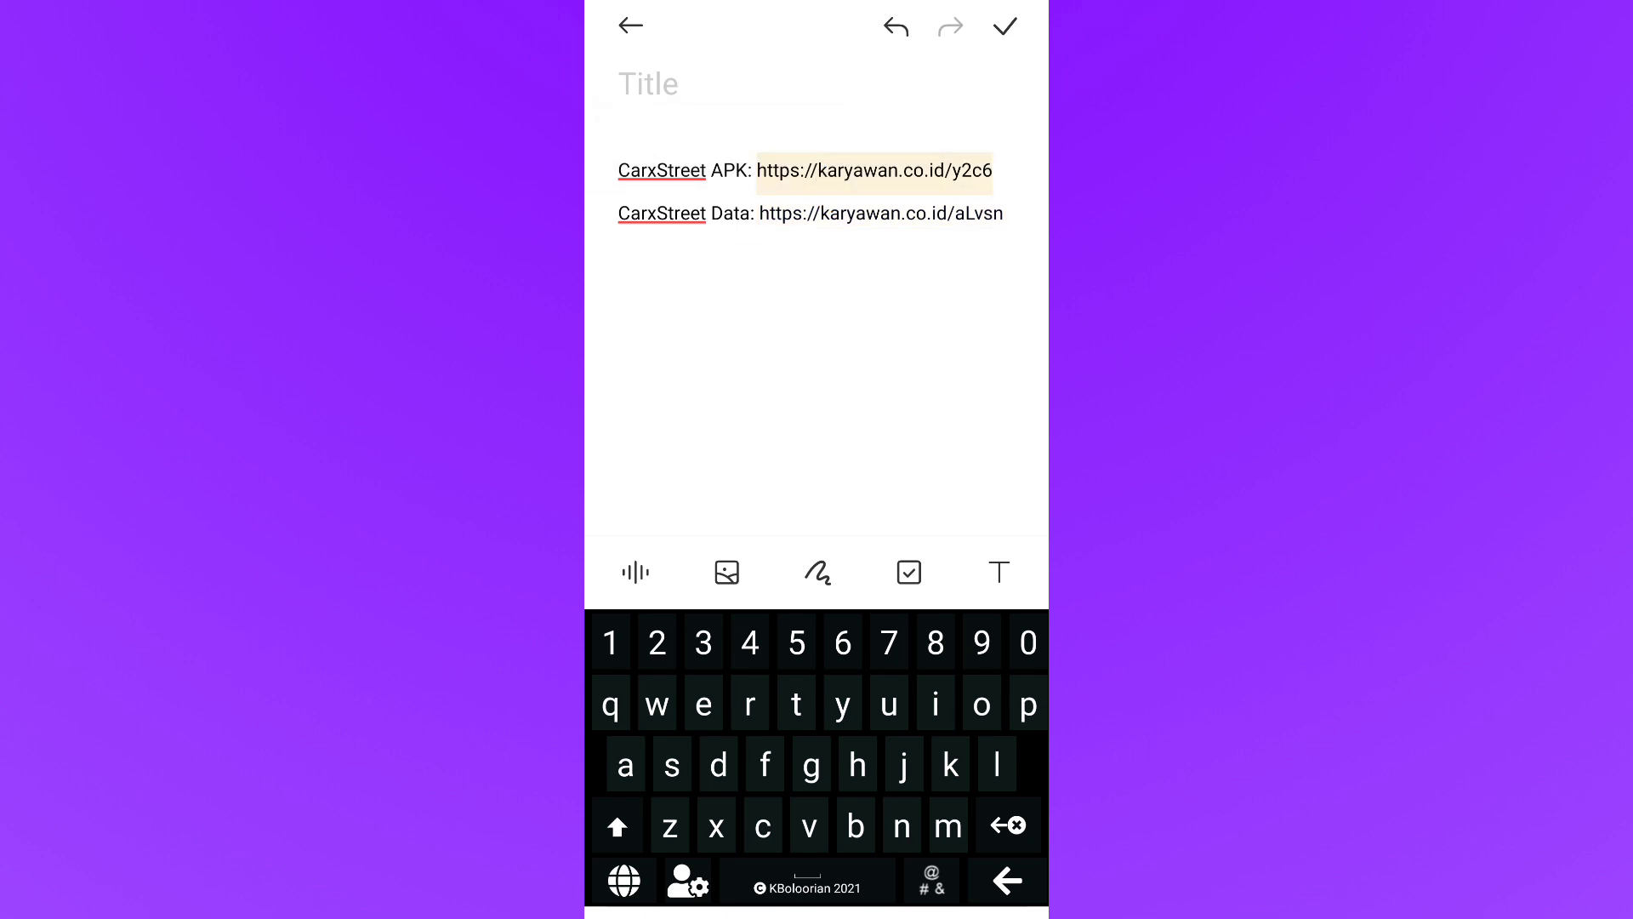
Step: Select the CarxStreet Data link, after first selecting the APK link
double_click(874, 170)
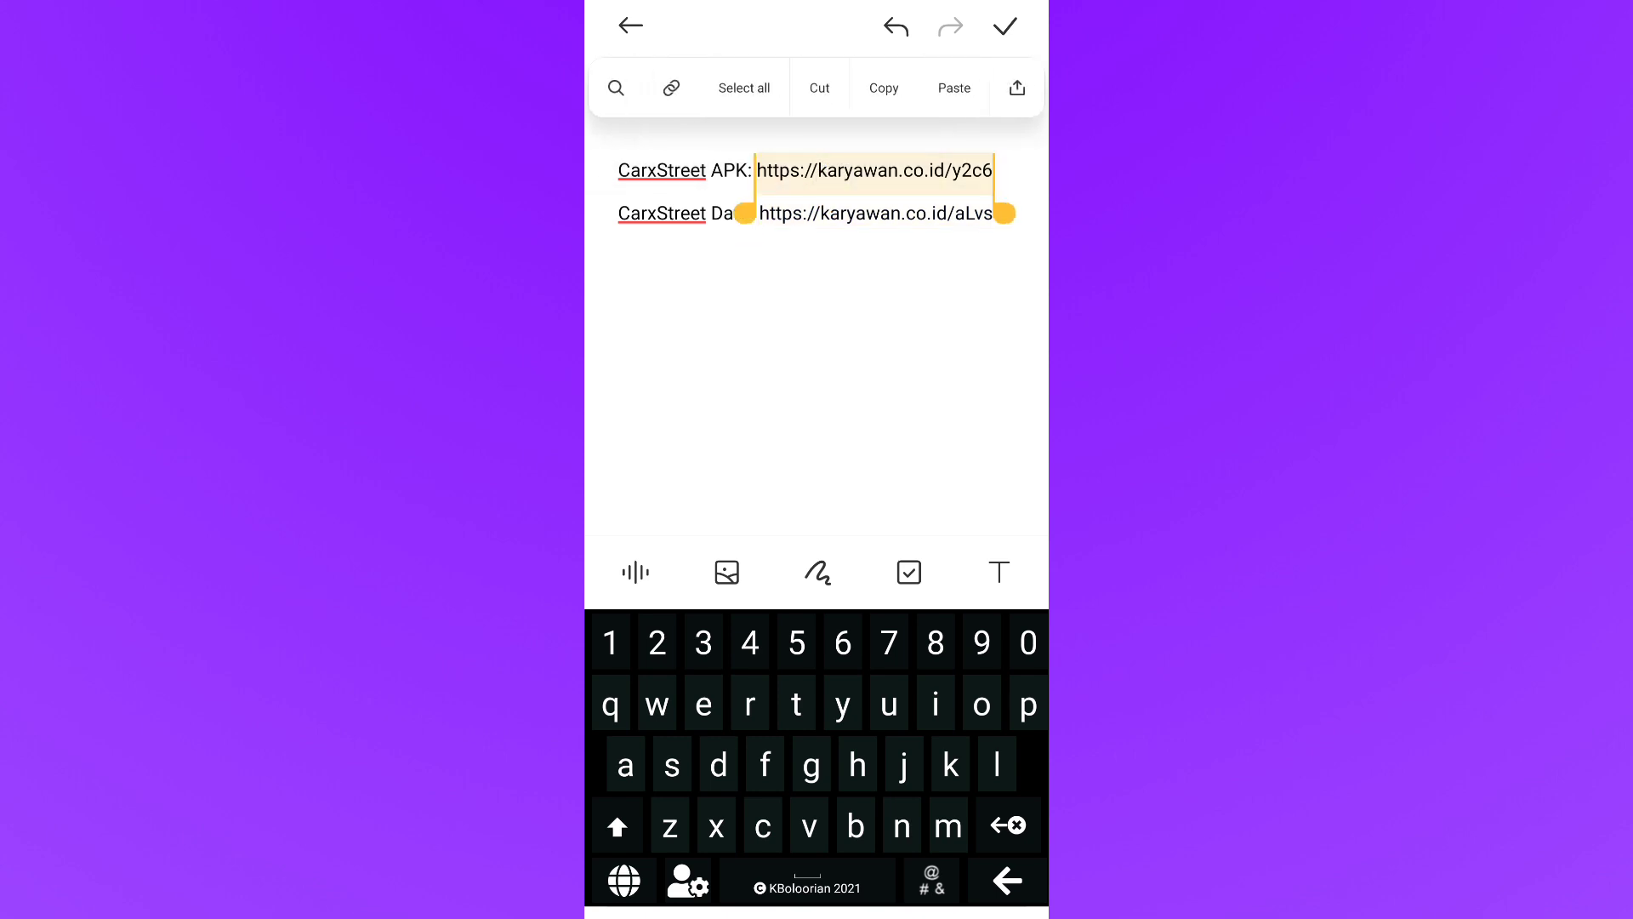
click(960, 212)
double_click(880, 212)
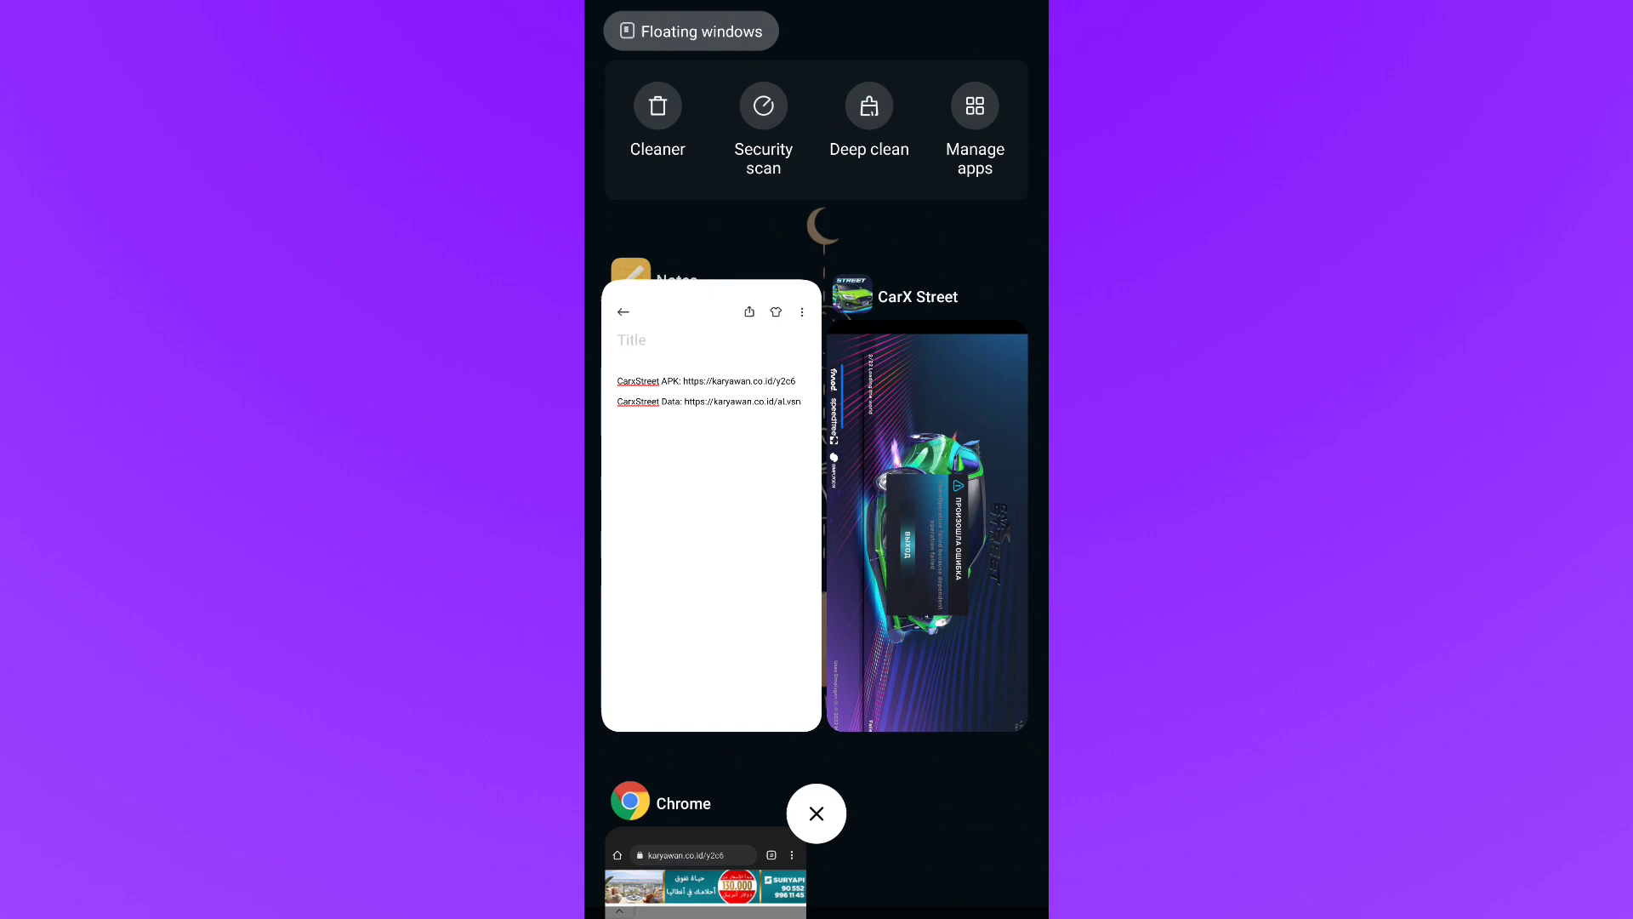
Step: Return to Chrome, switch to the data link tab and reload it
drag(979, 510, 765, 510)
click(915, 561)
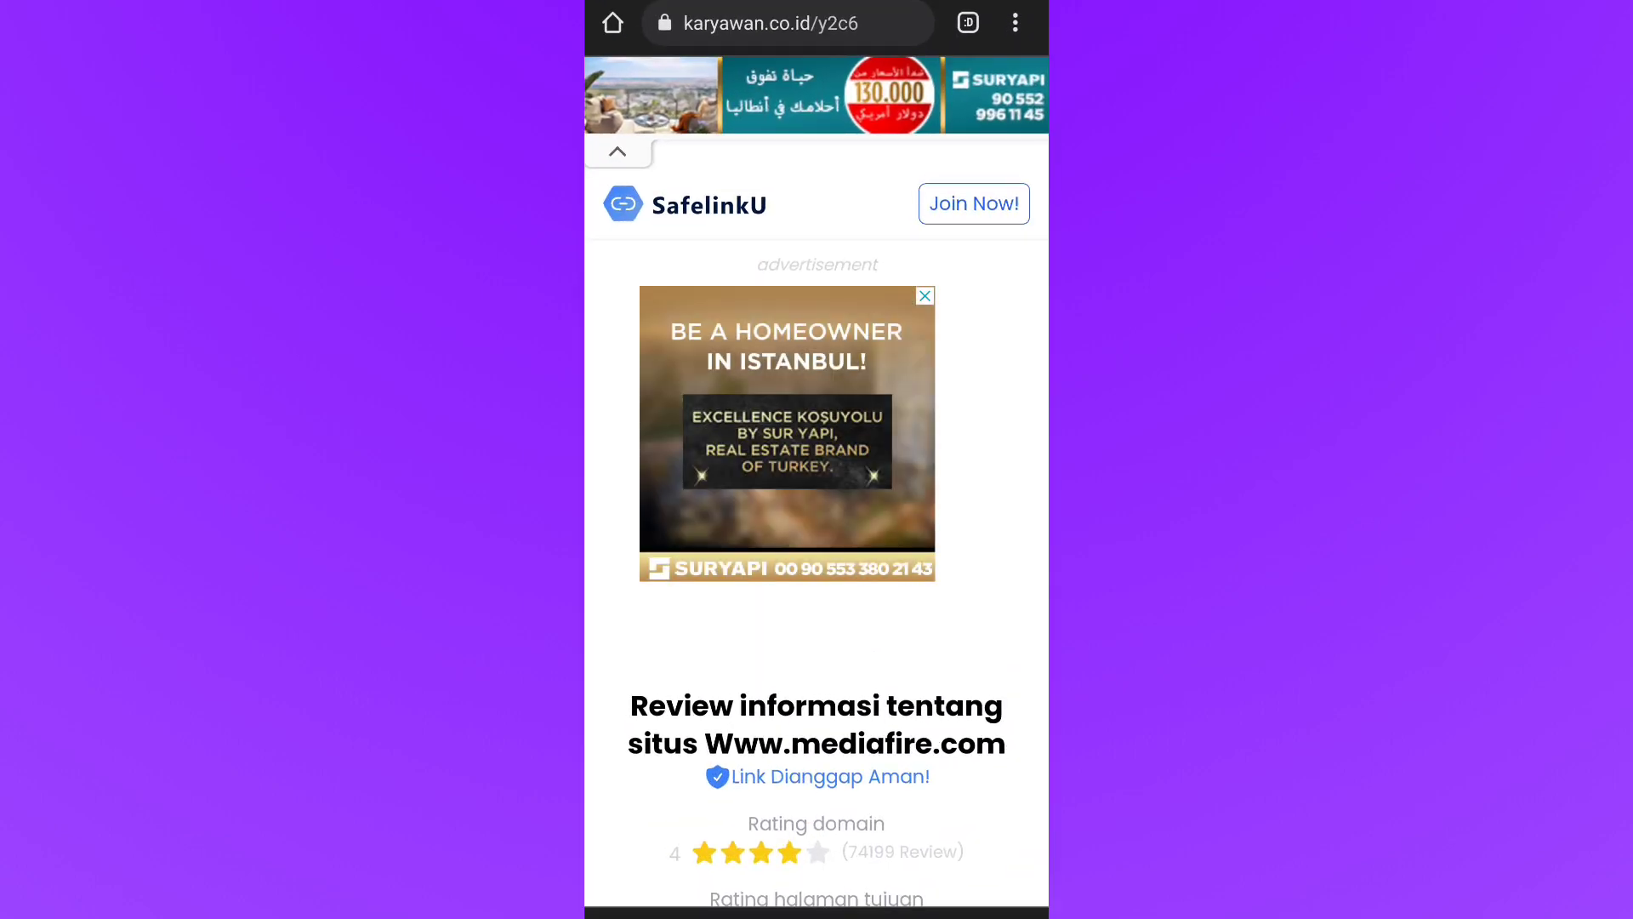
scroll(816, 510, down, 5)
scroll(969, 685, up, 5)
click(968, 22)
click(936, 766)
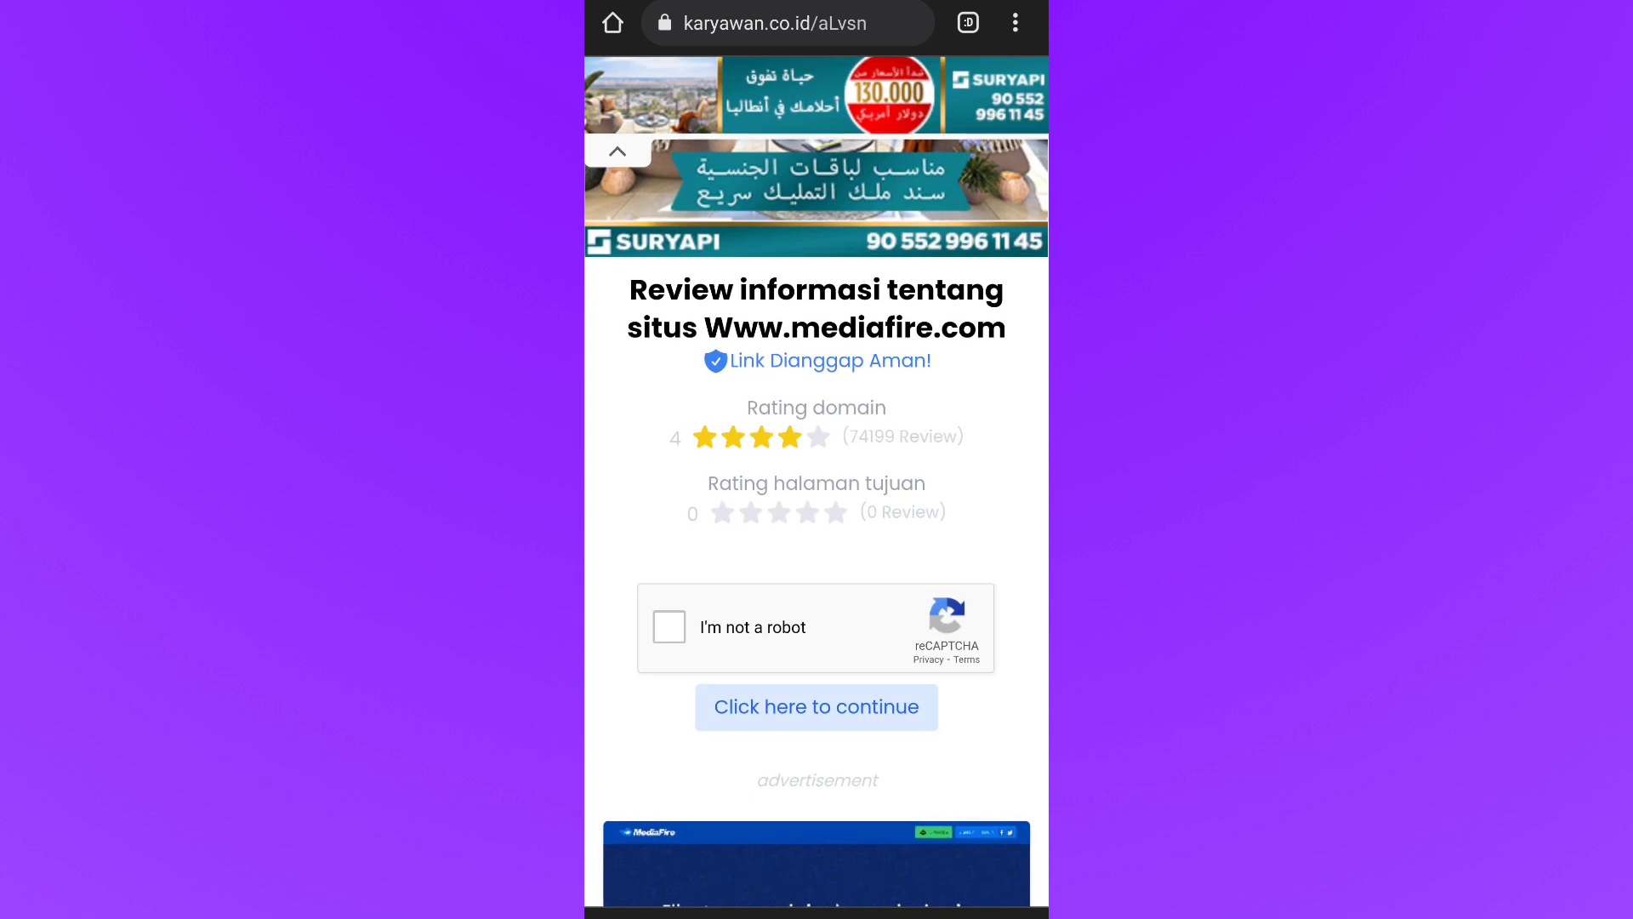
click(1015, 23)
click(1013, 22)
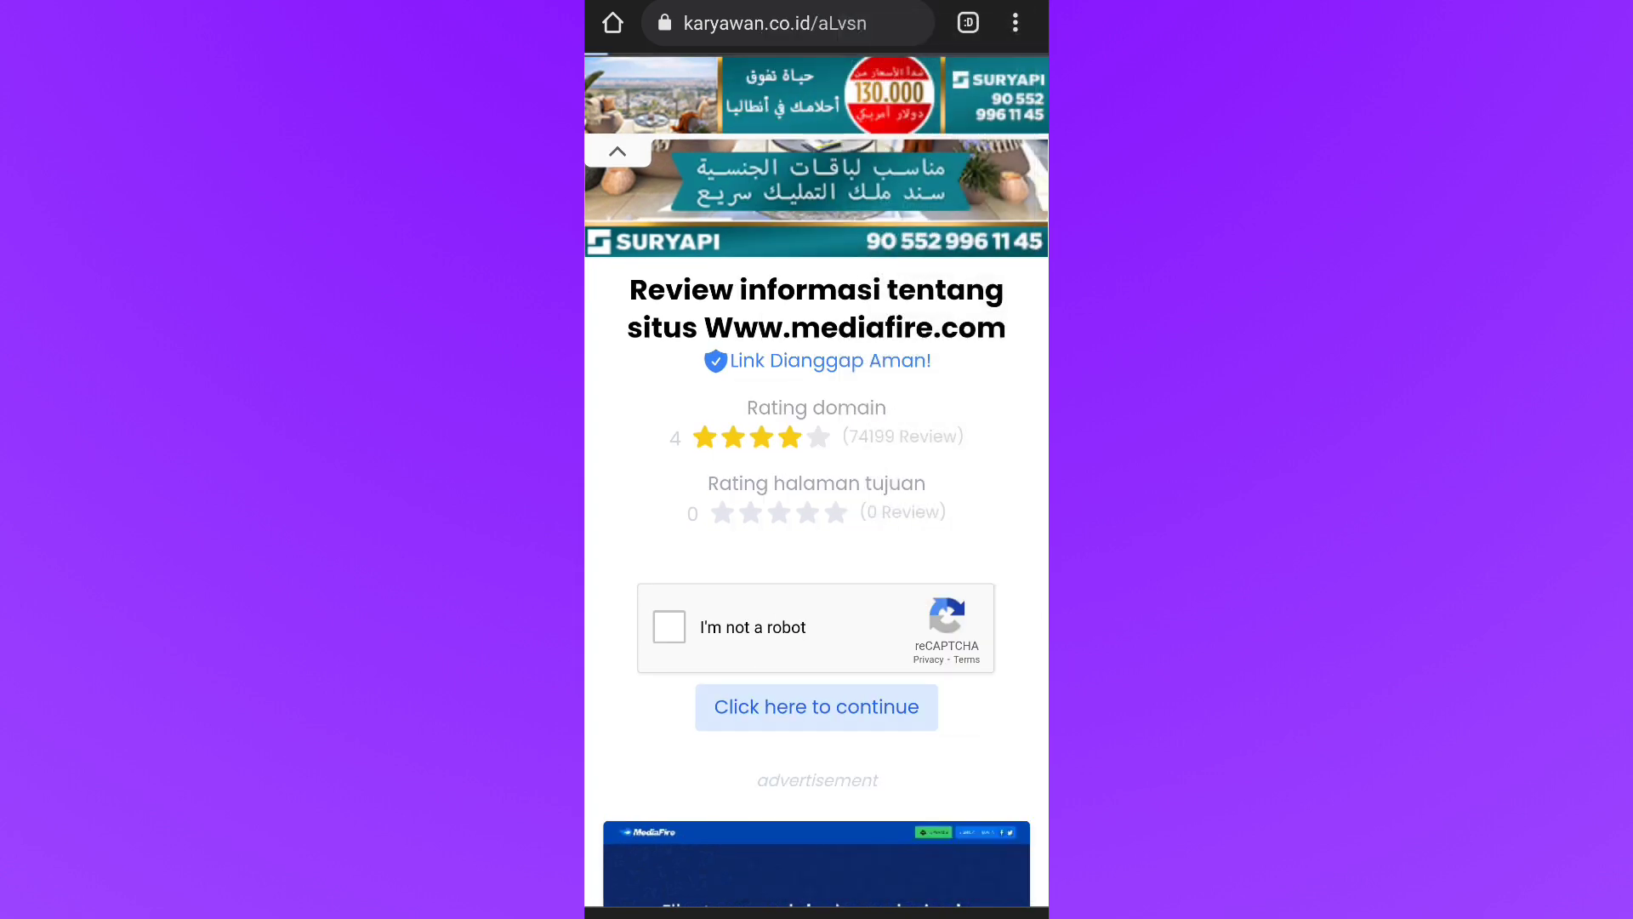
Step: Pass the reCAPTCHA by marking the four motorcycle tiles and submitting
scroll(955, 624, down, 2)
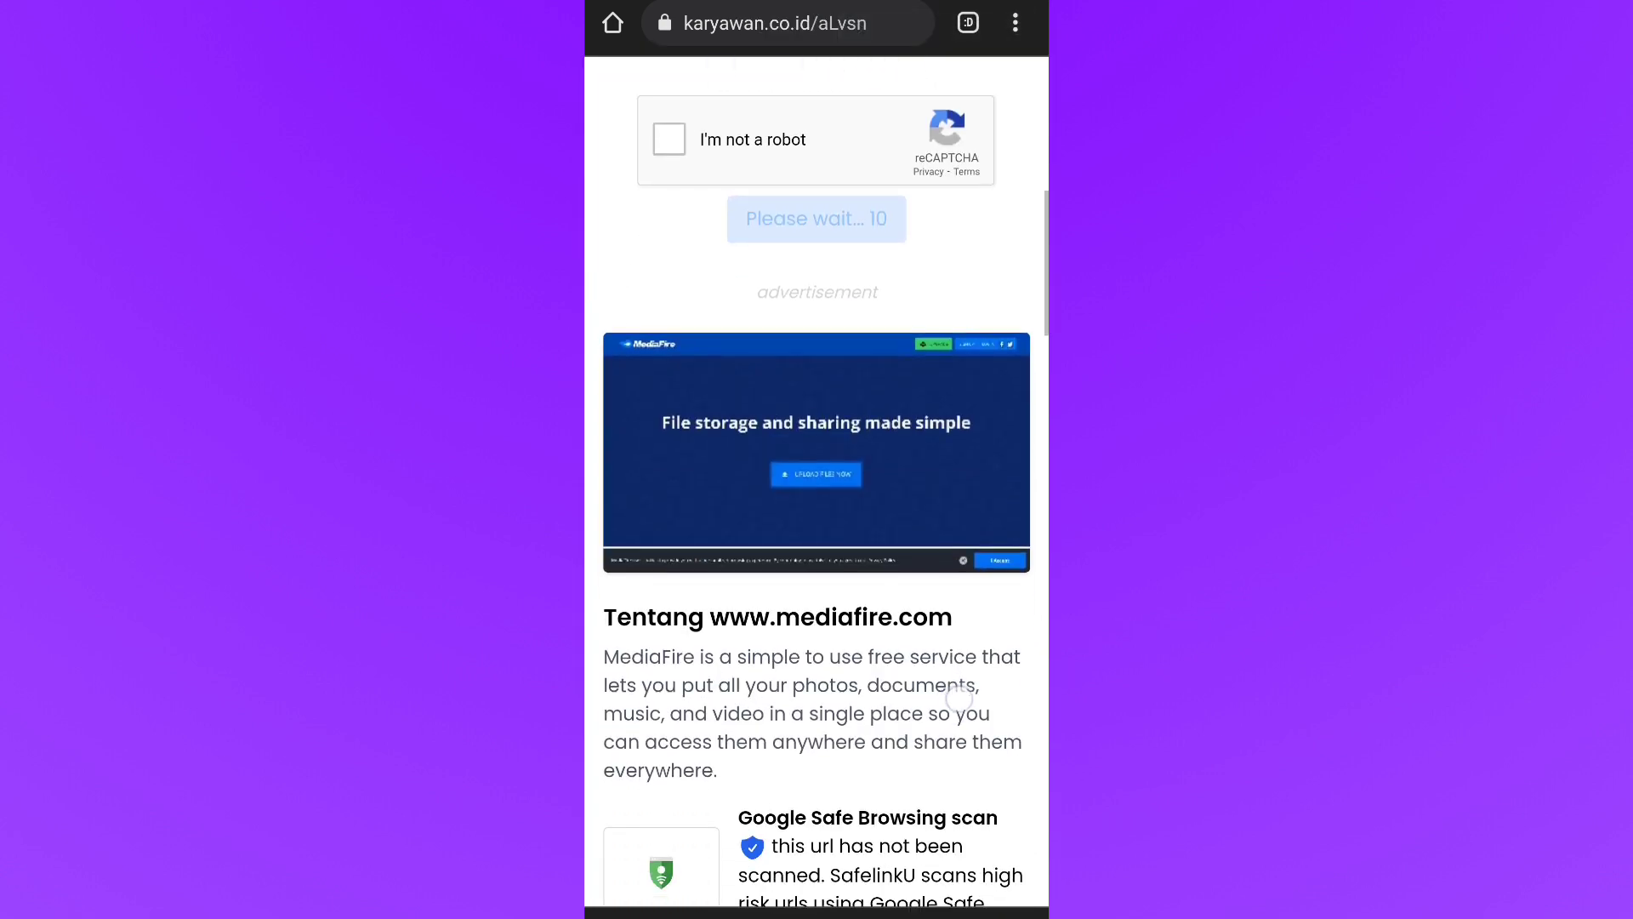
scroll(954, 623, down, 3)
scroll(922, 704, down, 4)
scroll(893, 747, up, 10)
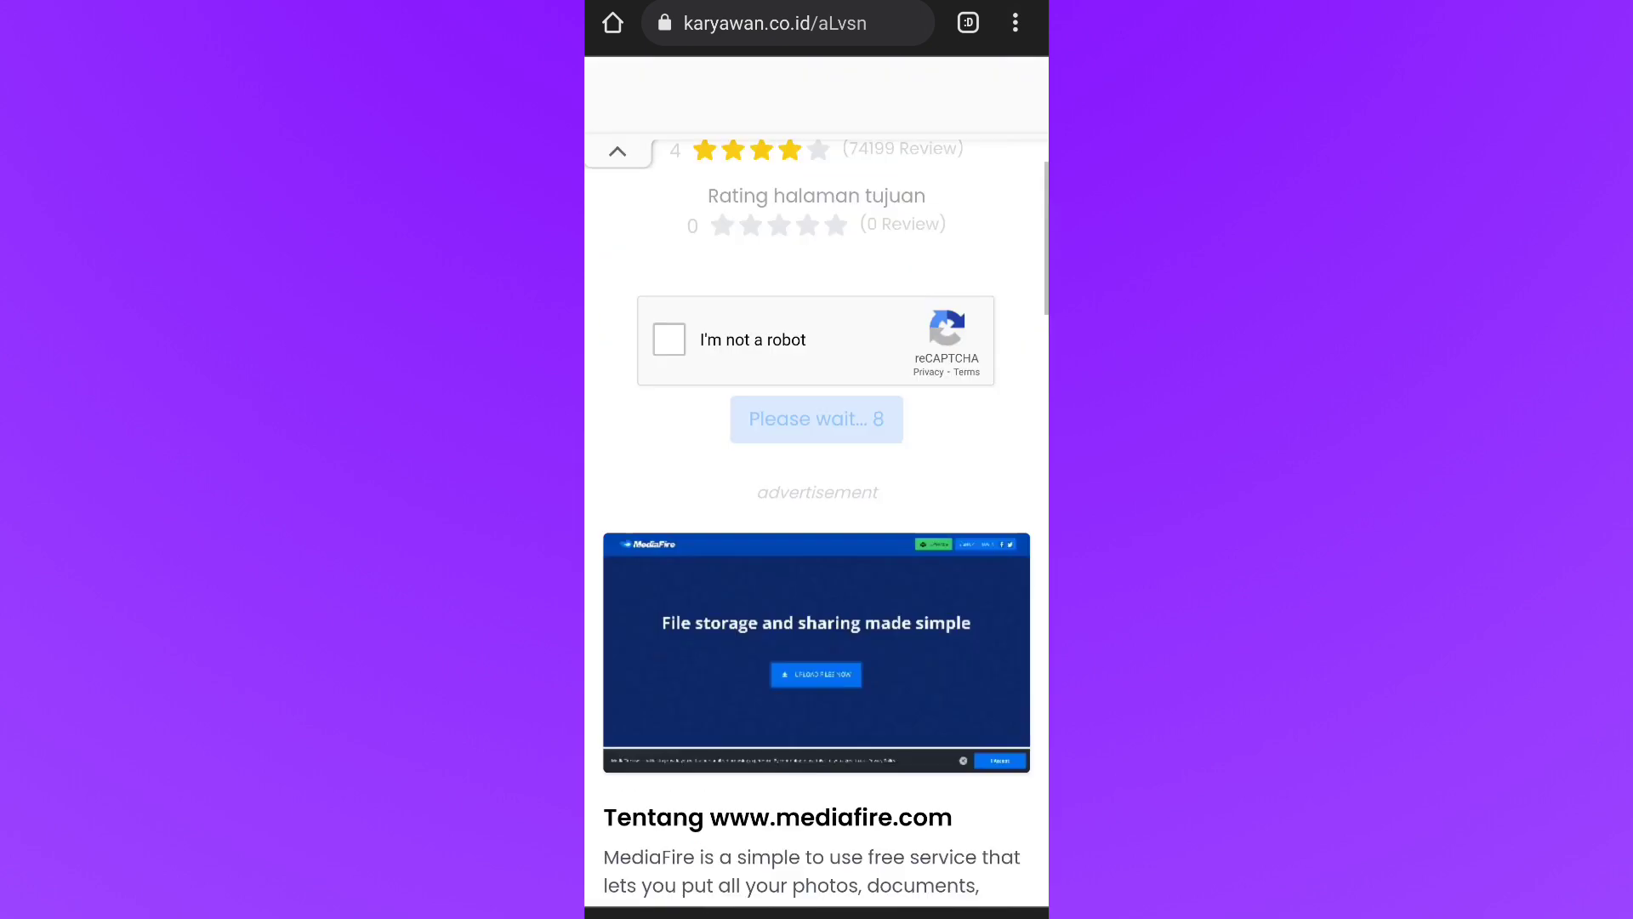
scroll(893, 747, up, 10)
scroll(817, 490, down, 3)
scroll(816, 490, down, 2)
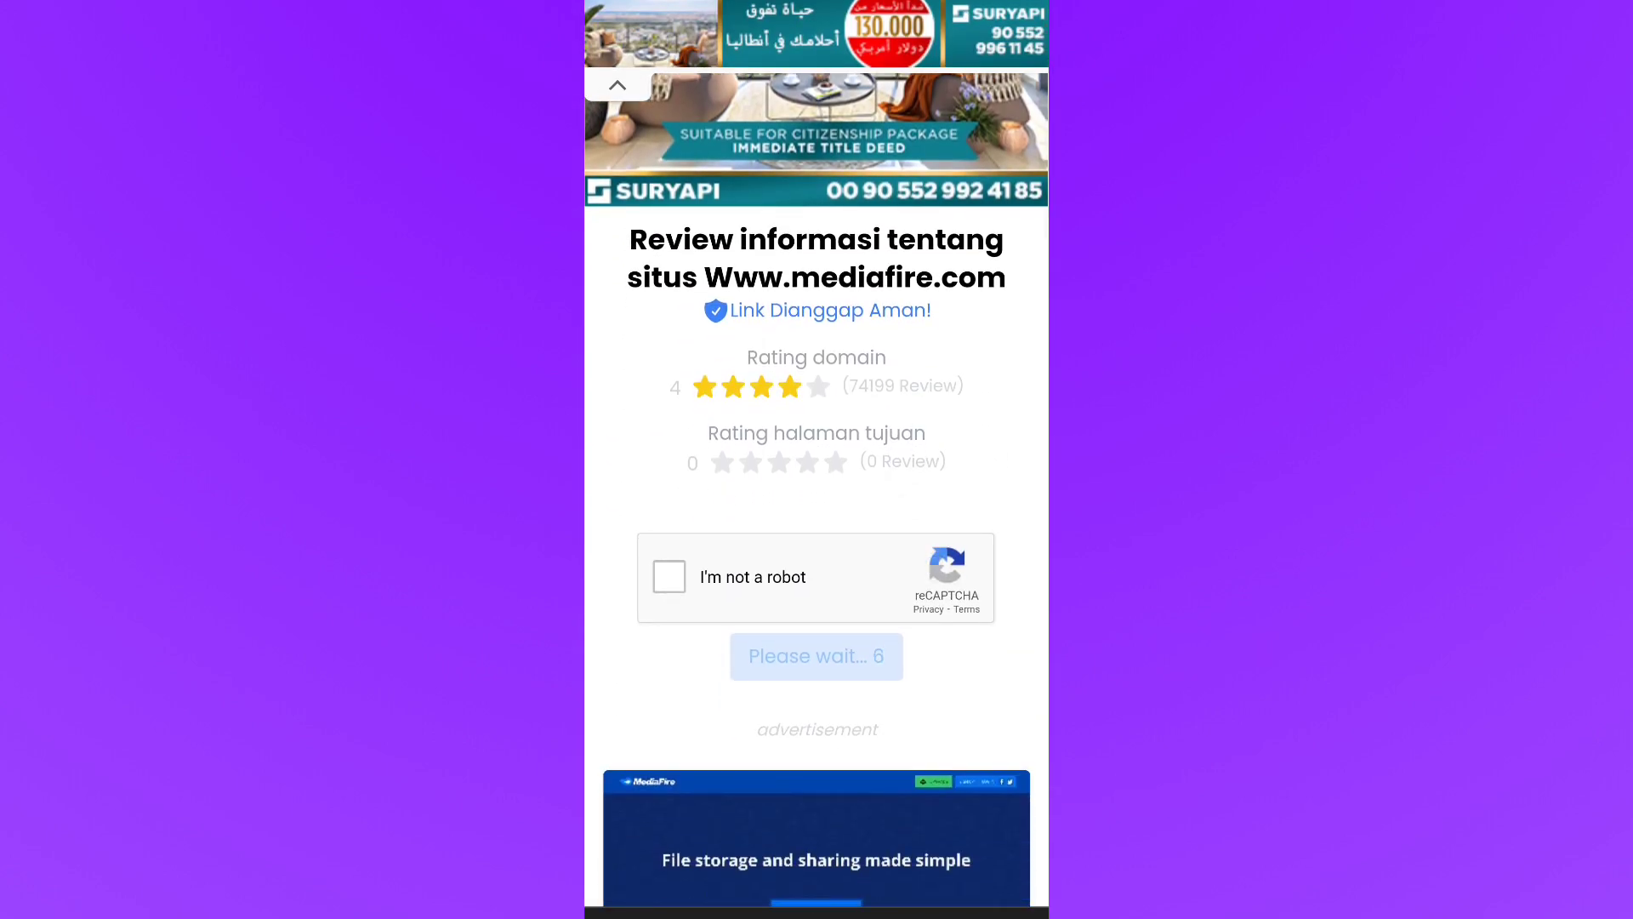
click(669, 576)
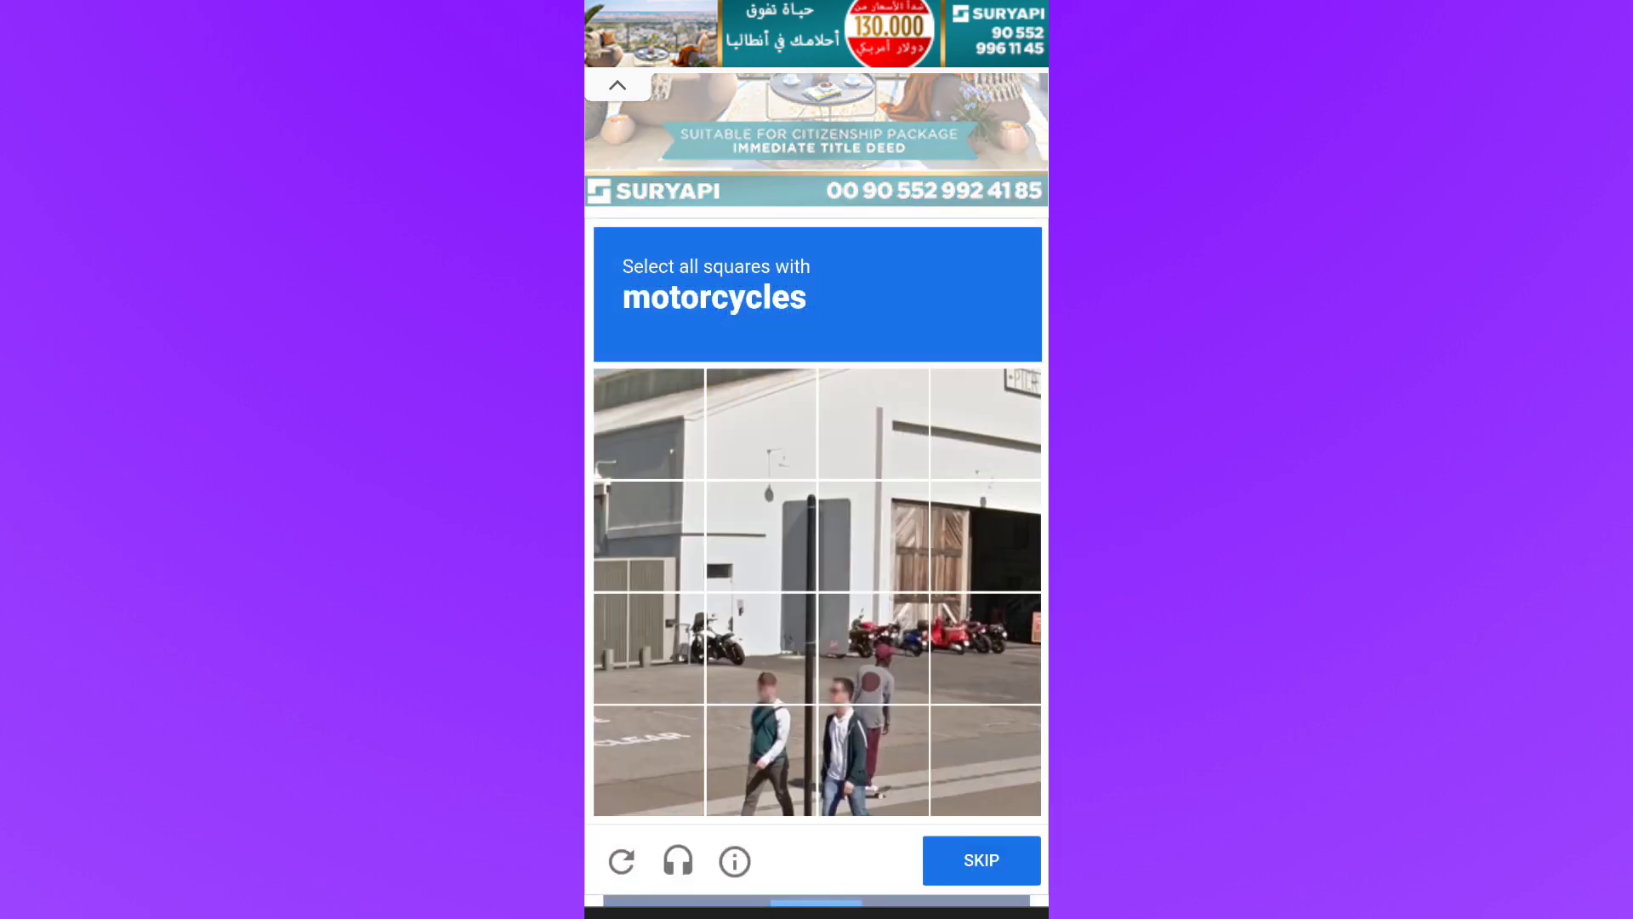
click(985, 648)
click(873, 648)
click(648, 648)
click(761, 648)
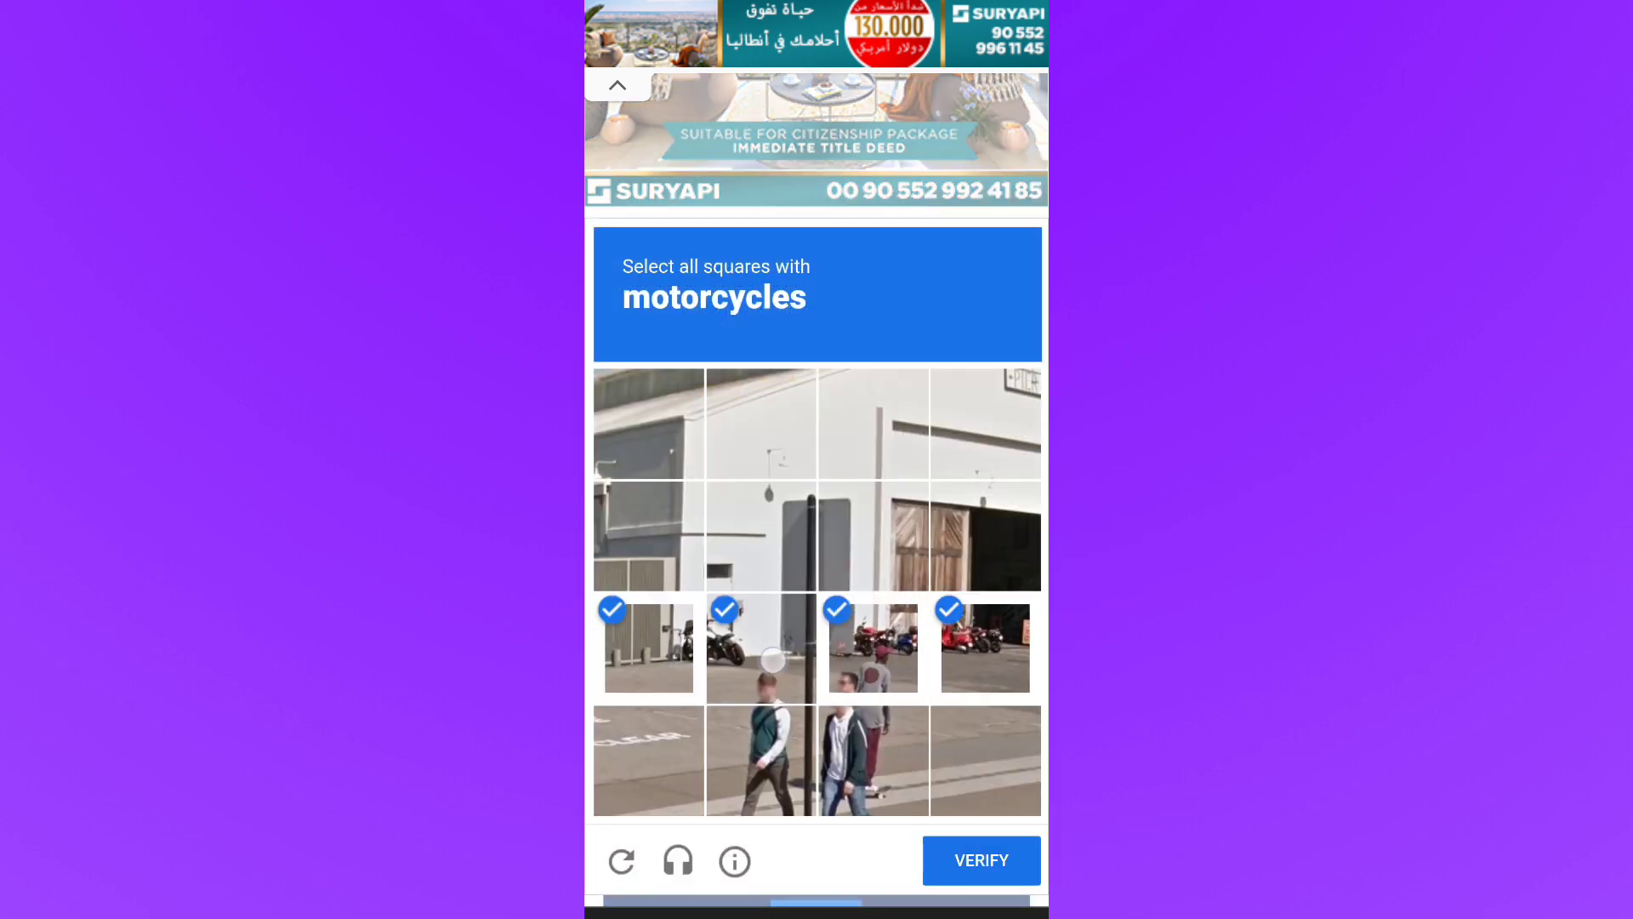
click(982, 860)
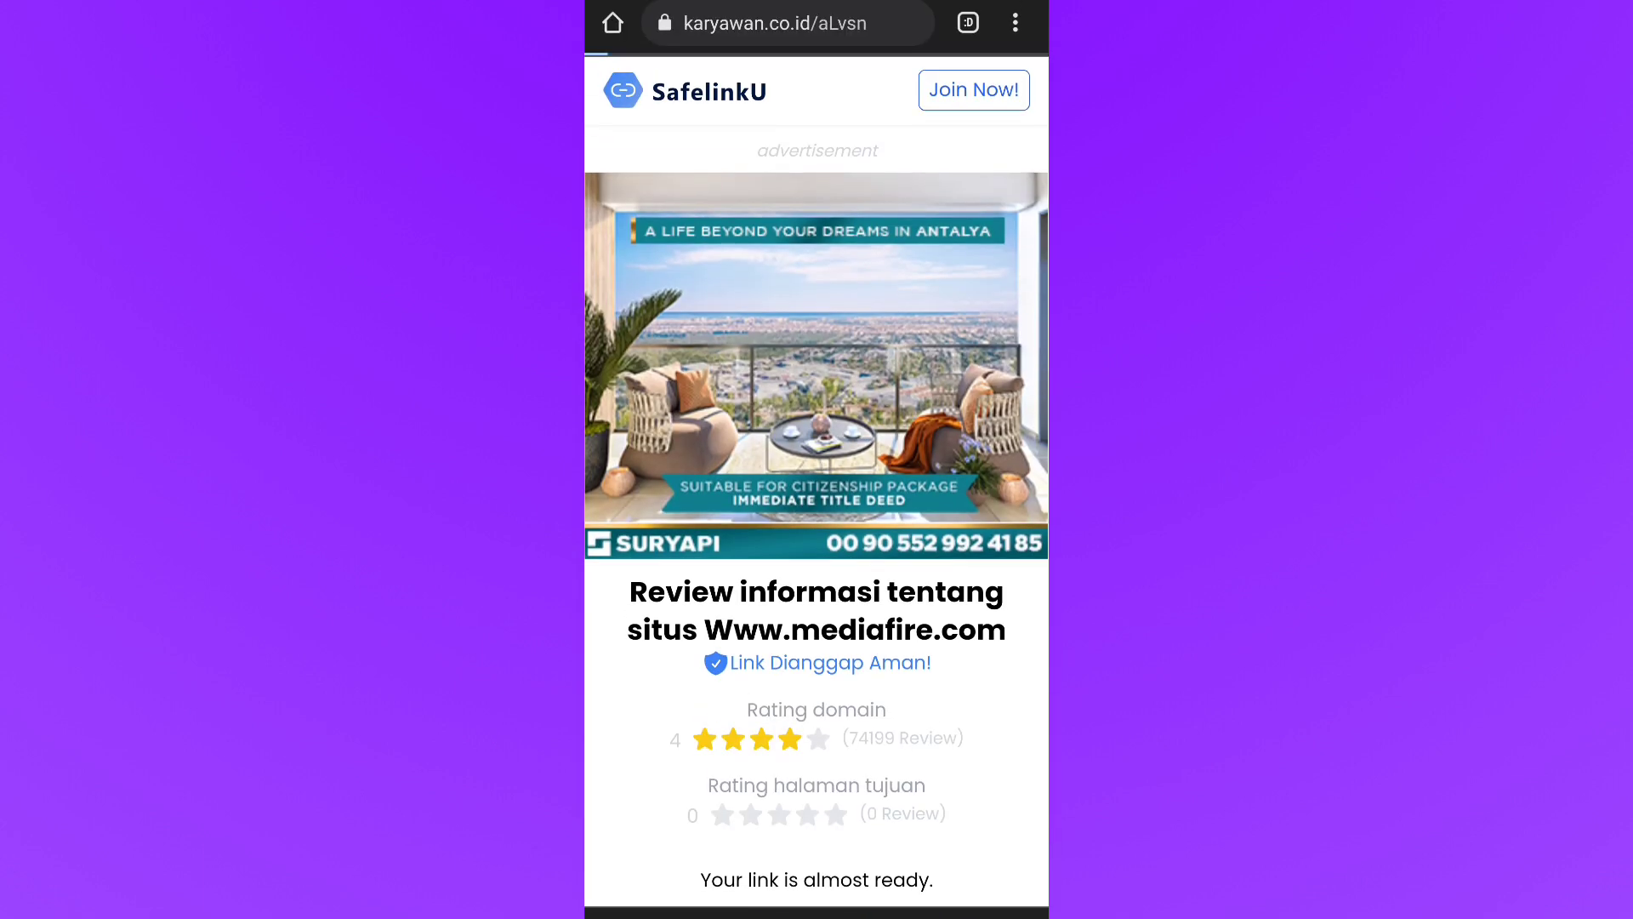
Step: Continue to MediaFire to start the Data-com.carxtech.sr.rar download, check its notification, and go home
scroll(945, 685, down, 5)
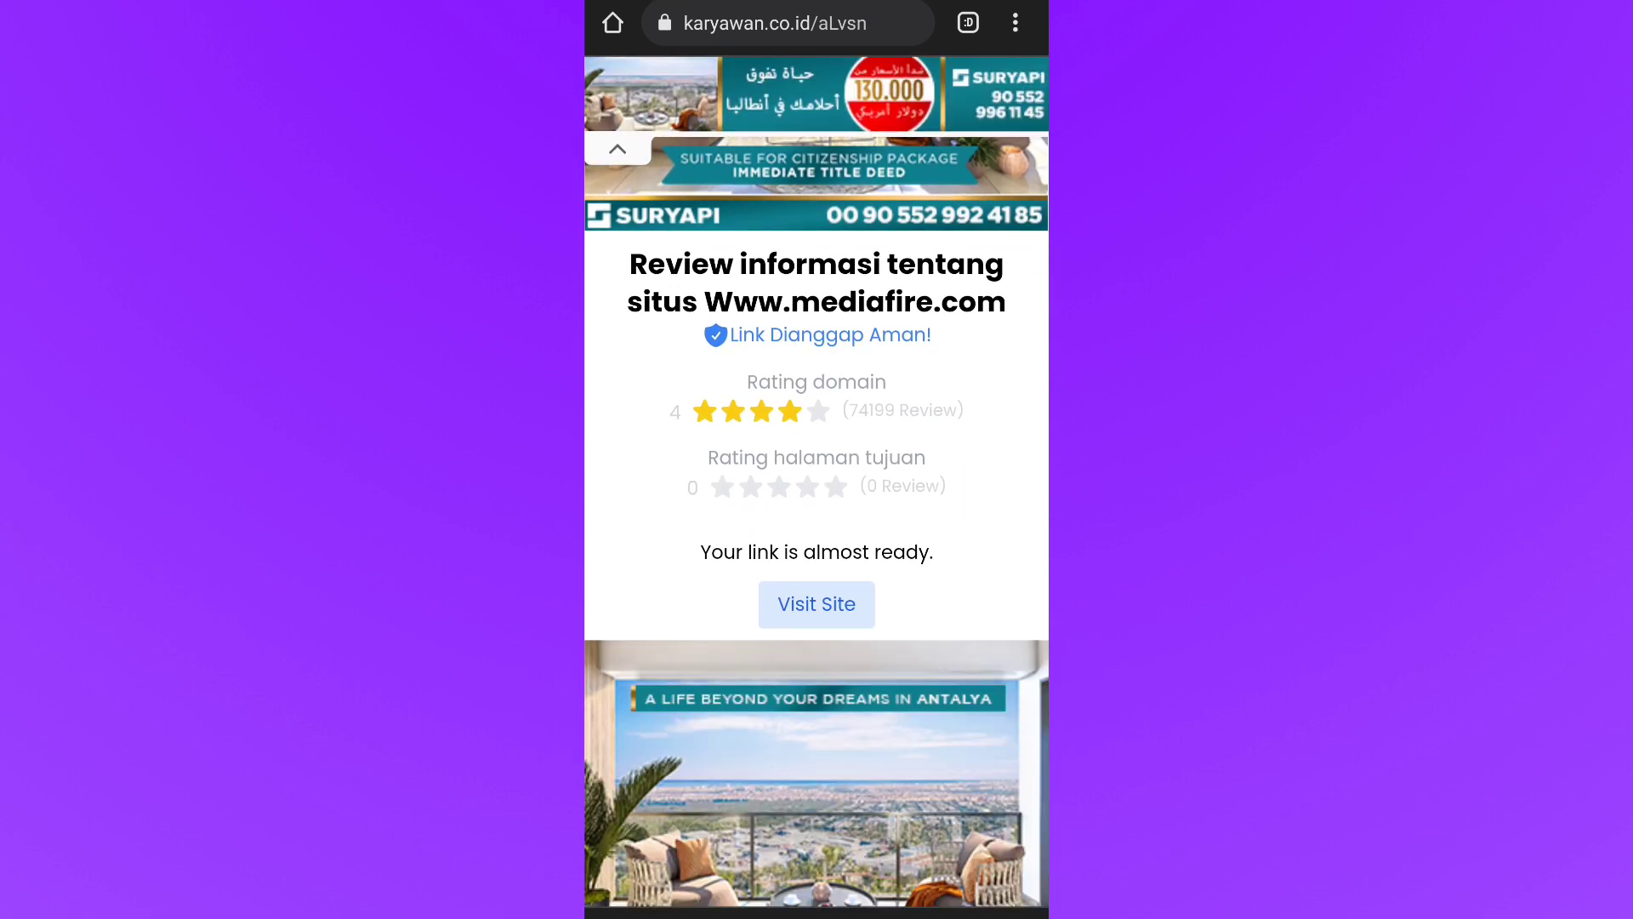
click(817, 604)
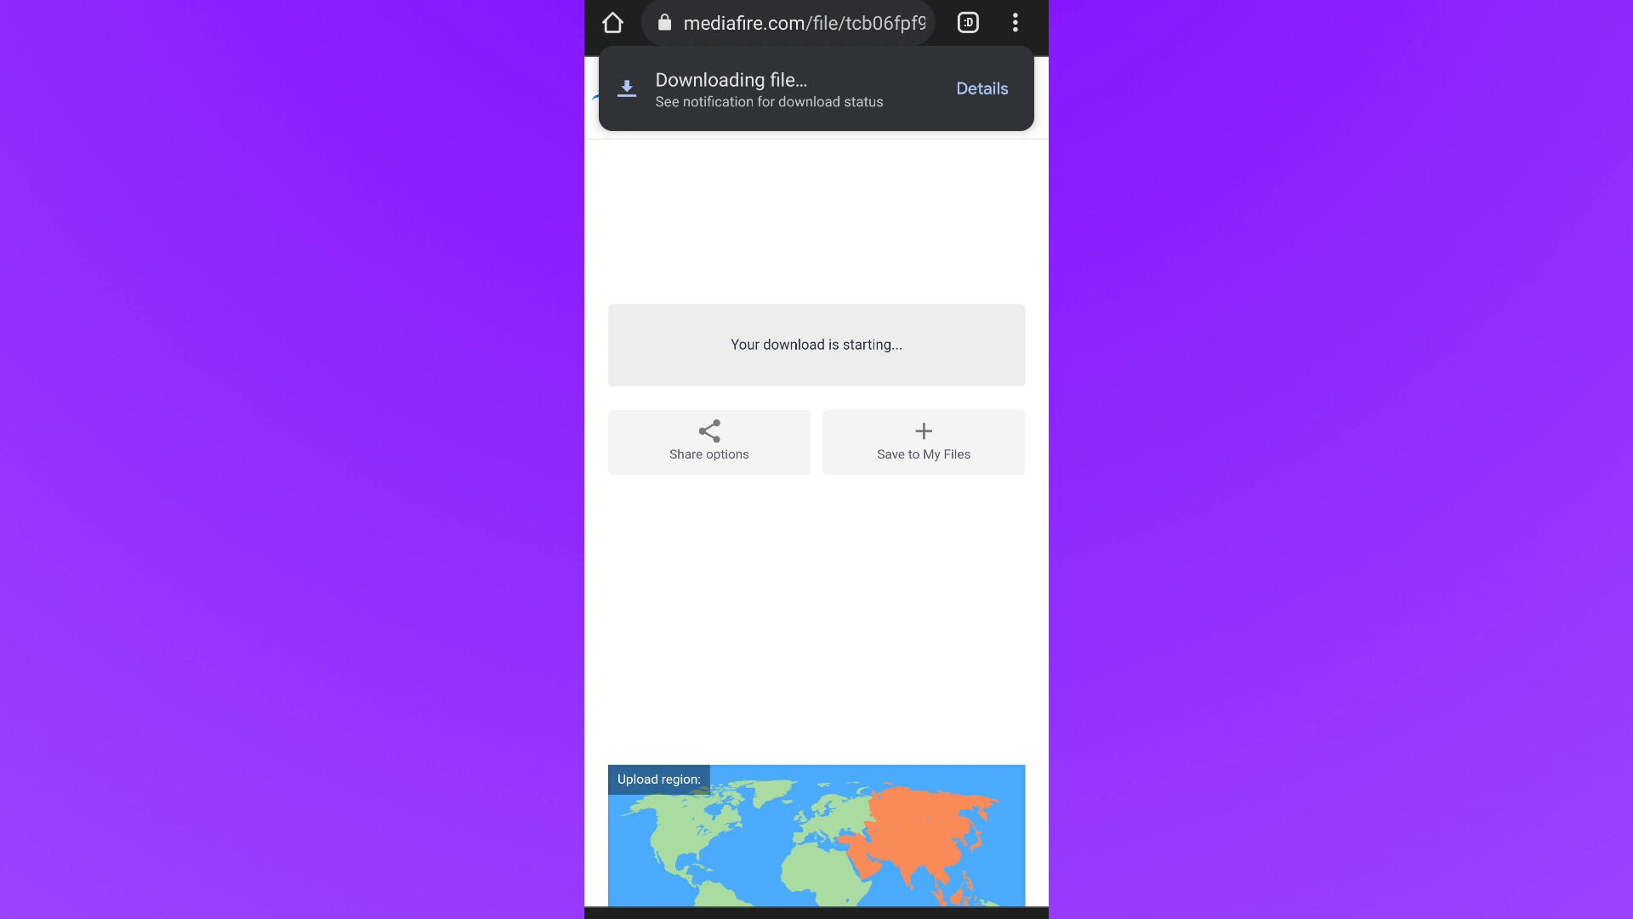
drag(817, 4, 816, 595)
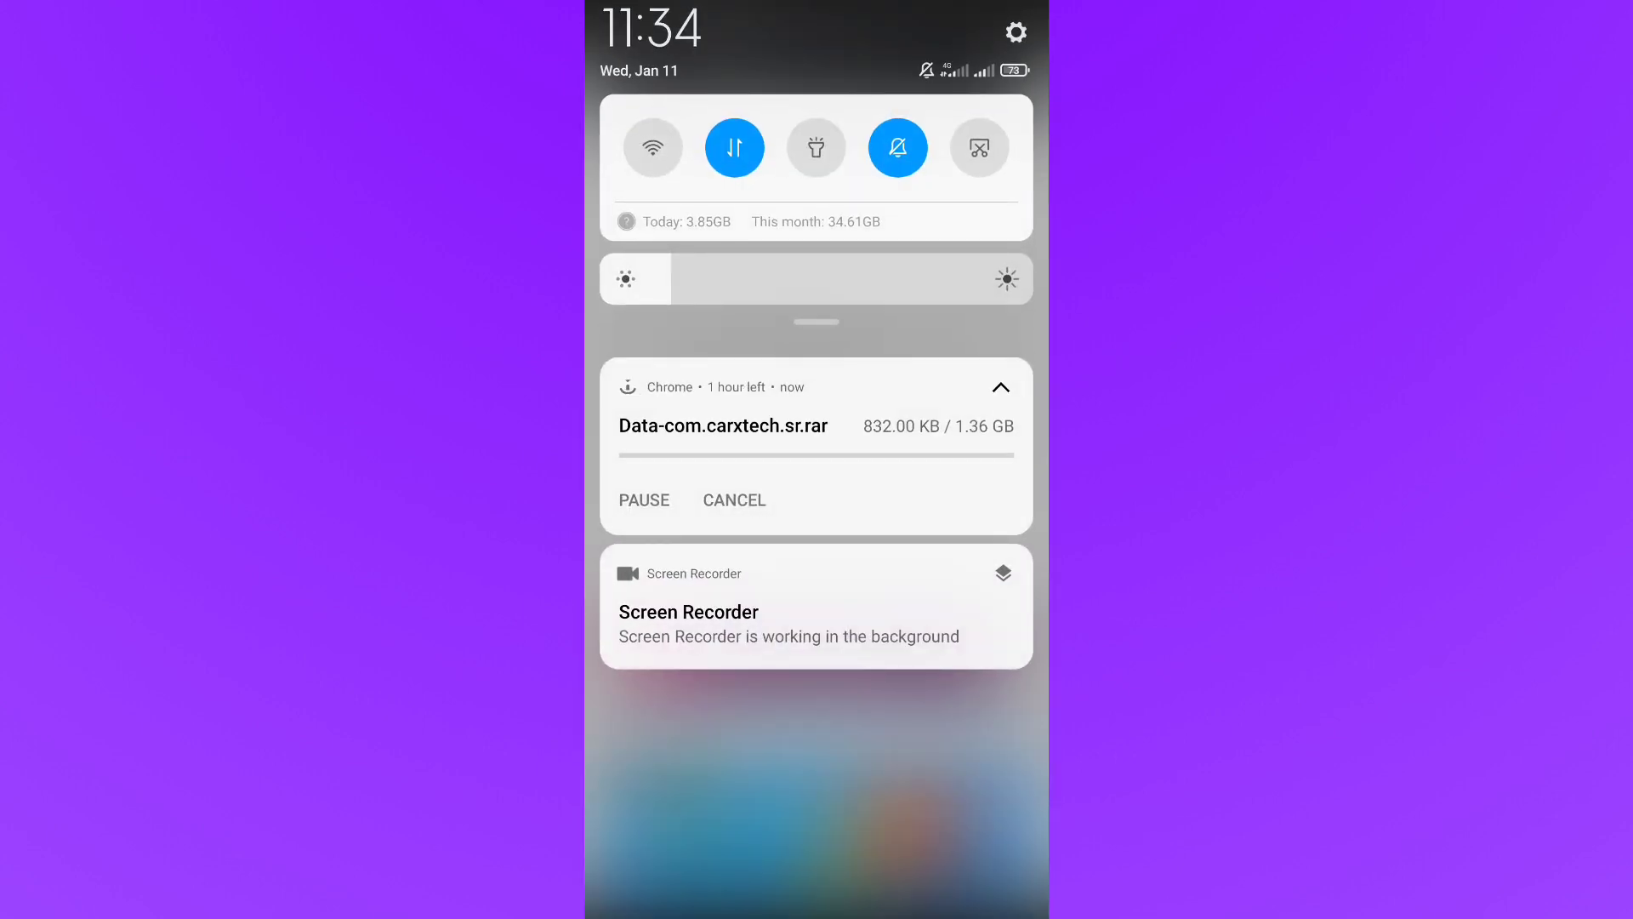
drag(631, 500, 817, 127)
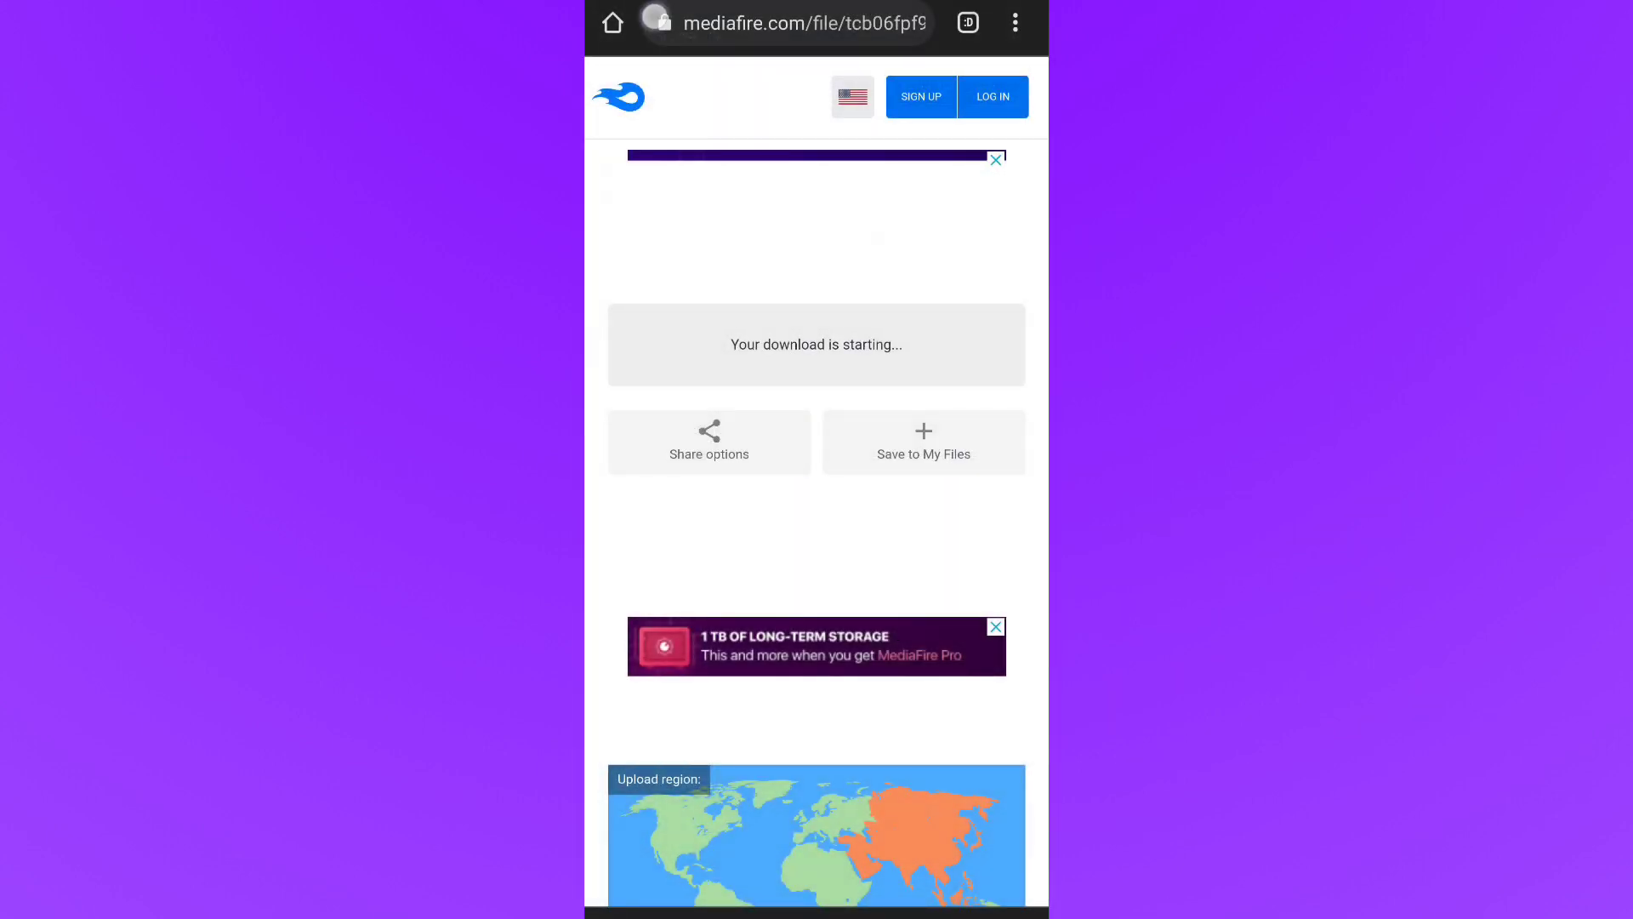
drag(817, 4, 817, 596)
drag(765, 460, 1046, 459)
drag(926, 703, 926, 255)
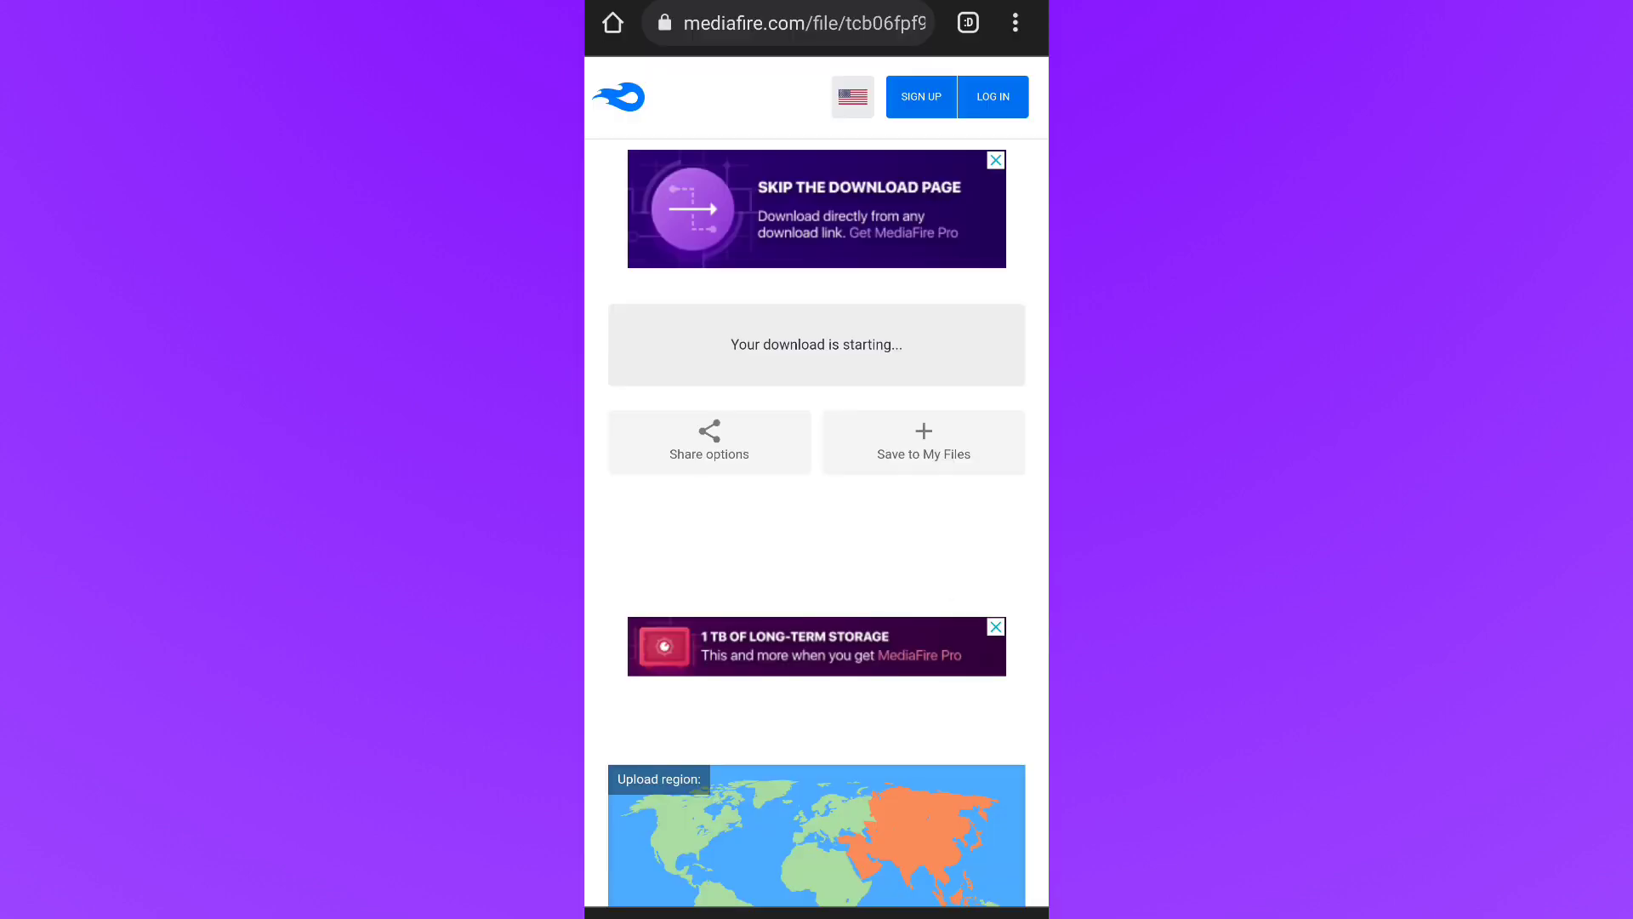
drag(816, 914, 817, 596)
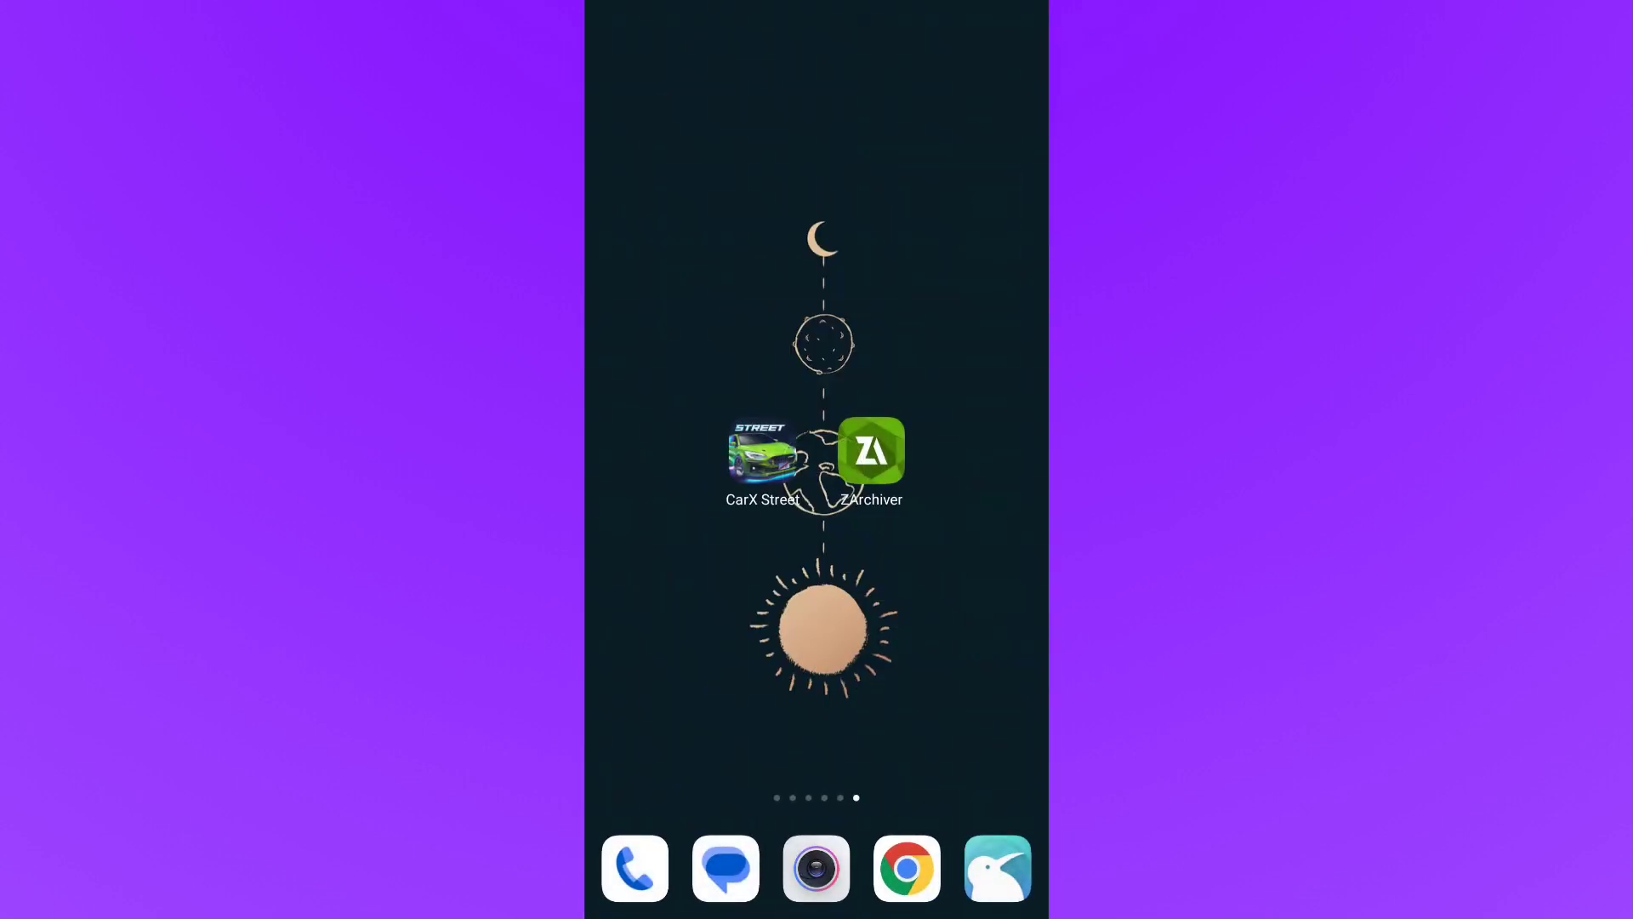
mouse_move(763, 451)
mouse_down()
mouse_move(798, 480)
mouse_move(784, 477)
mouse_up()
Step: In ZArchiver, browse to Android/data and find the com.carxtech.sr folder
click(871, 451)
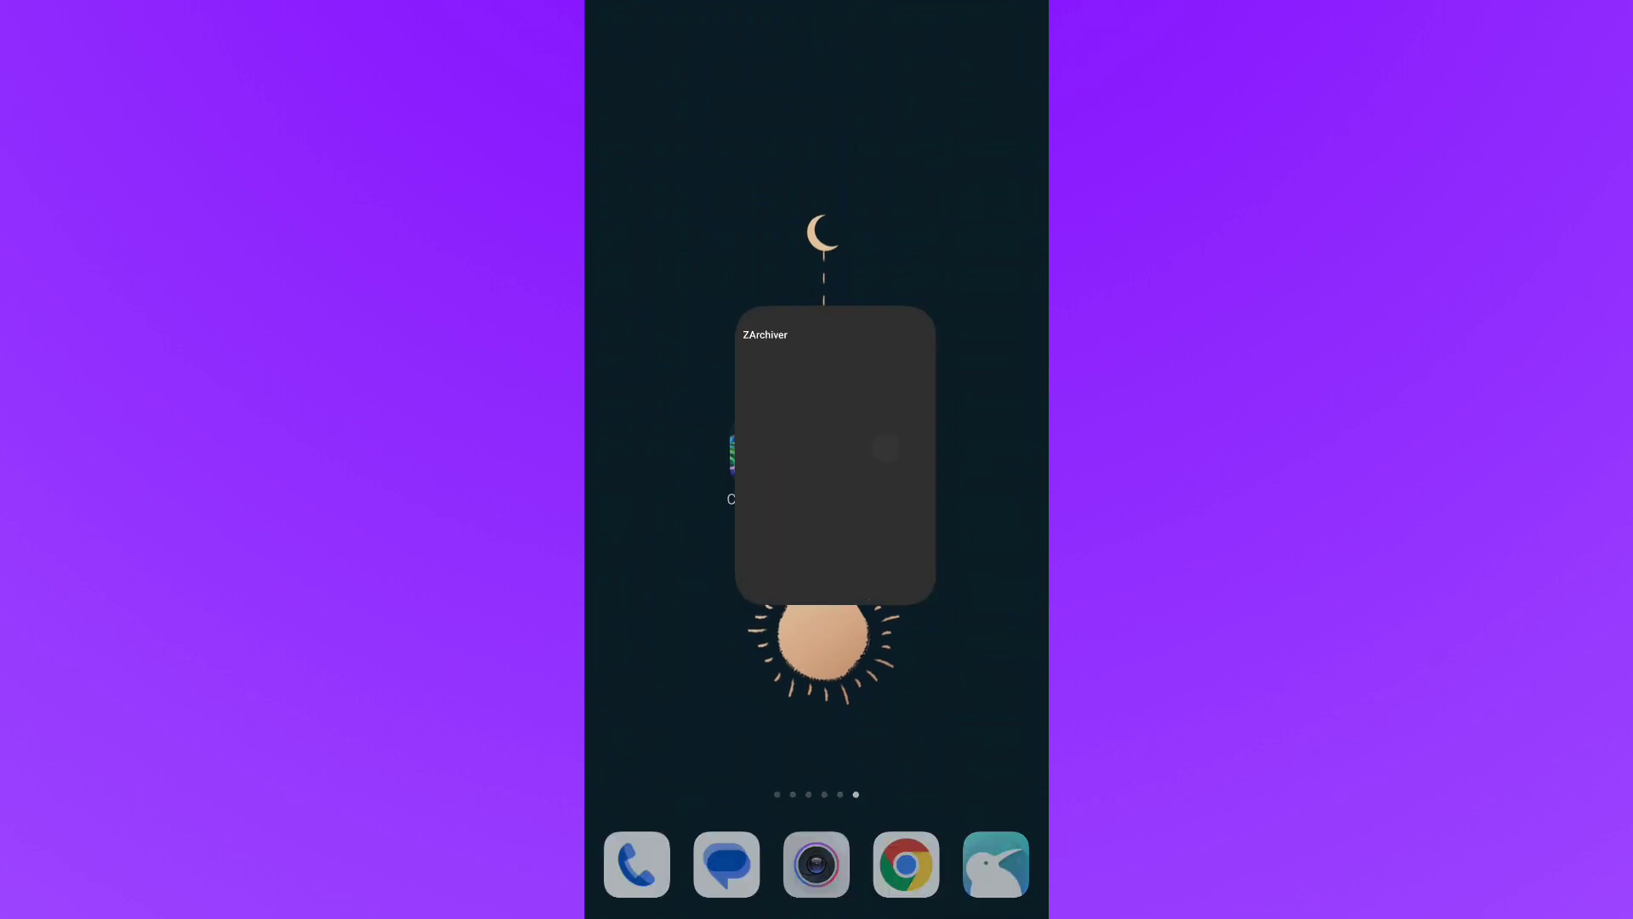
scroll(863, 539, down, 2)
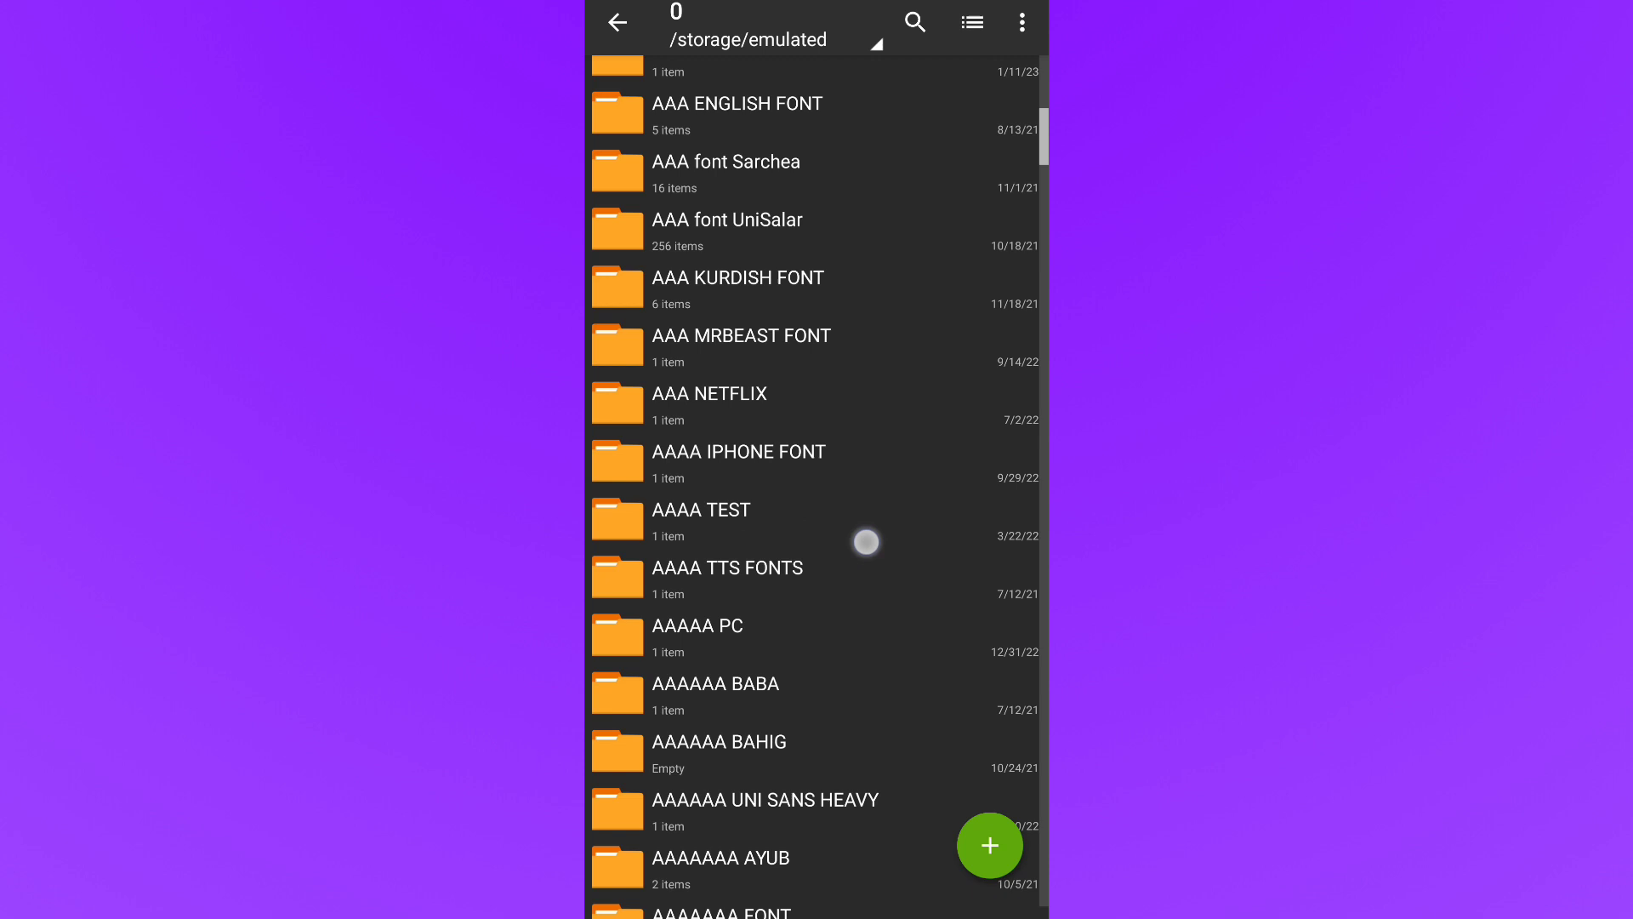
scroll(925, 426, down, 3)
scroll(897, 459, down, 3)
scroll(858, 518, down, 2)
scroll(857, 517, down, 1)
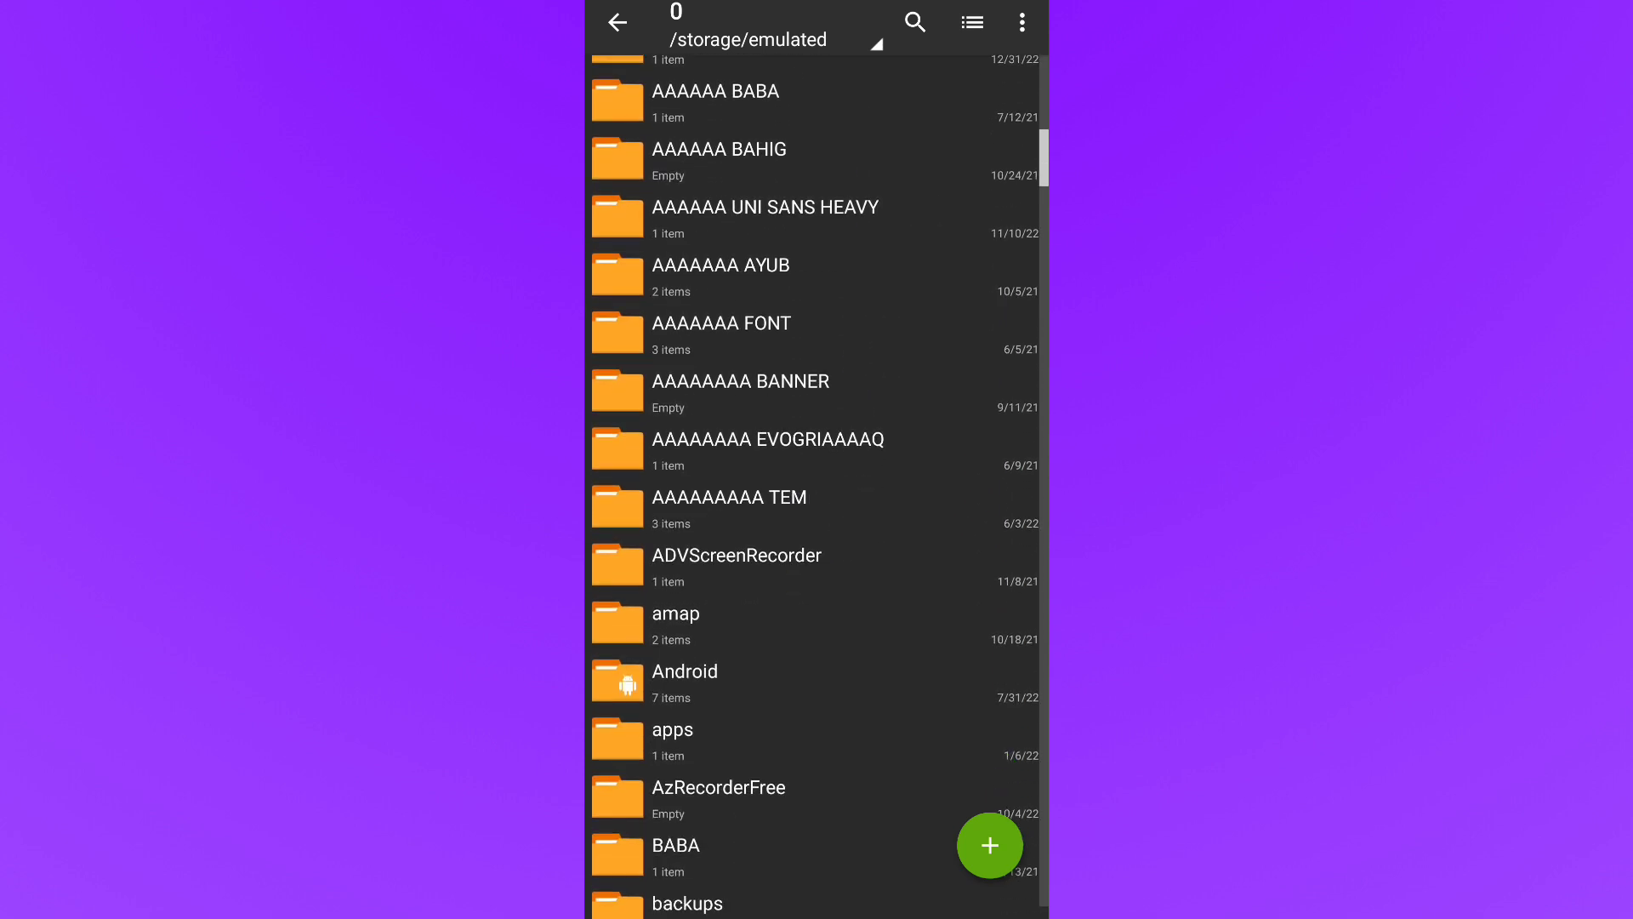
click(684, 681)
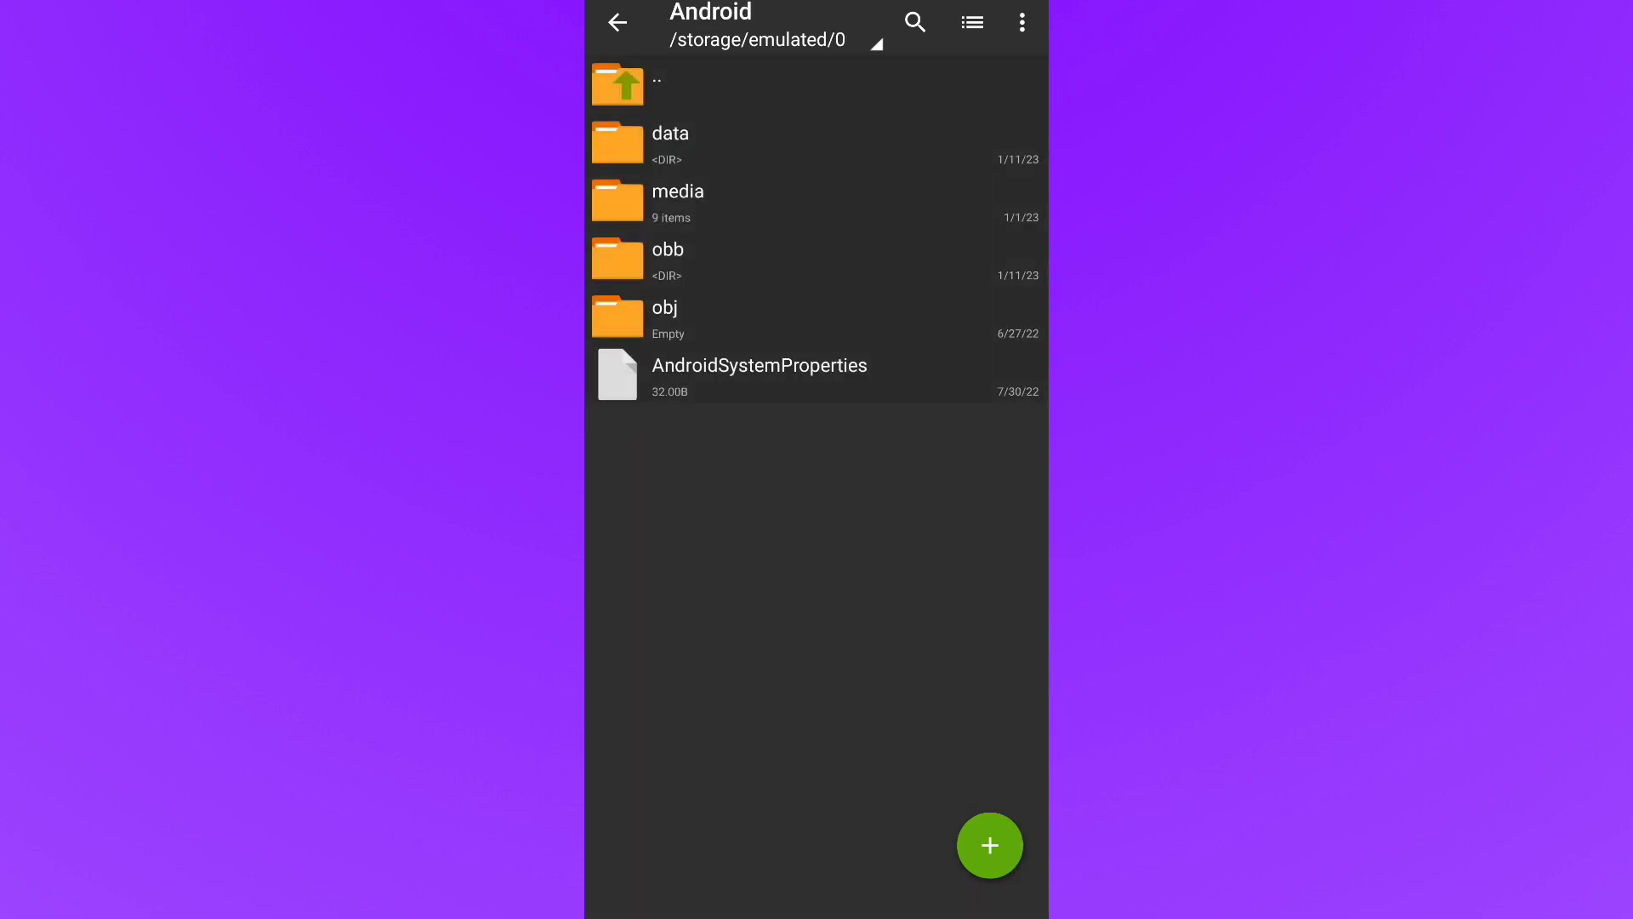
click(723, 145)
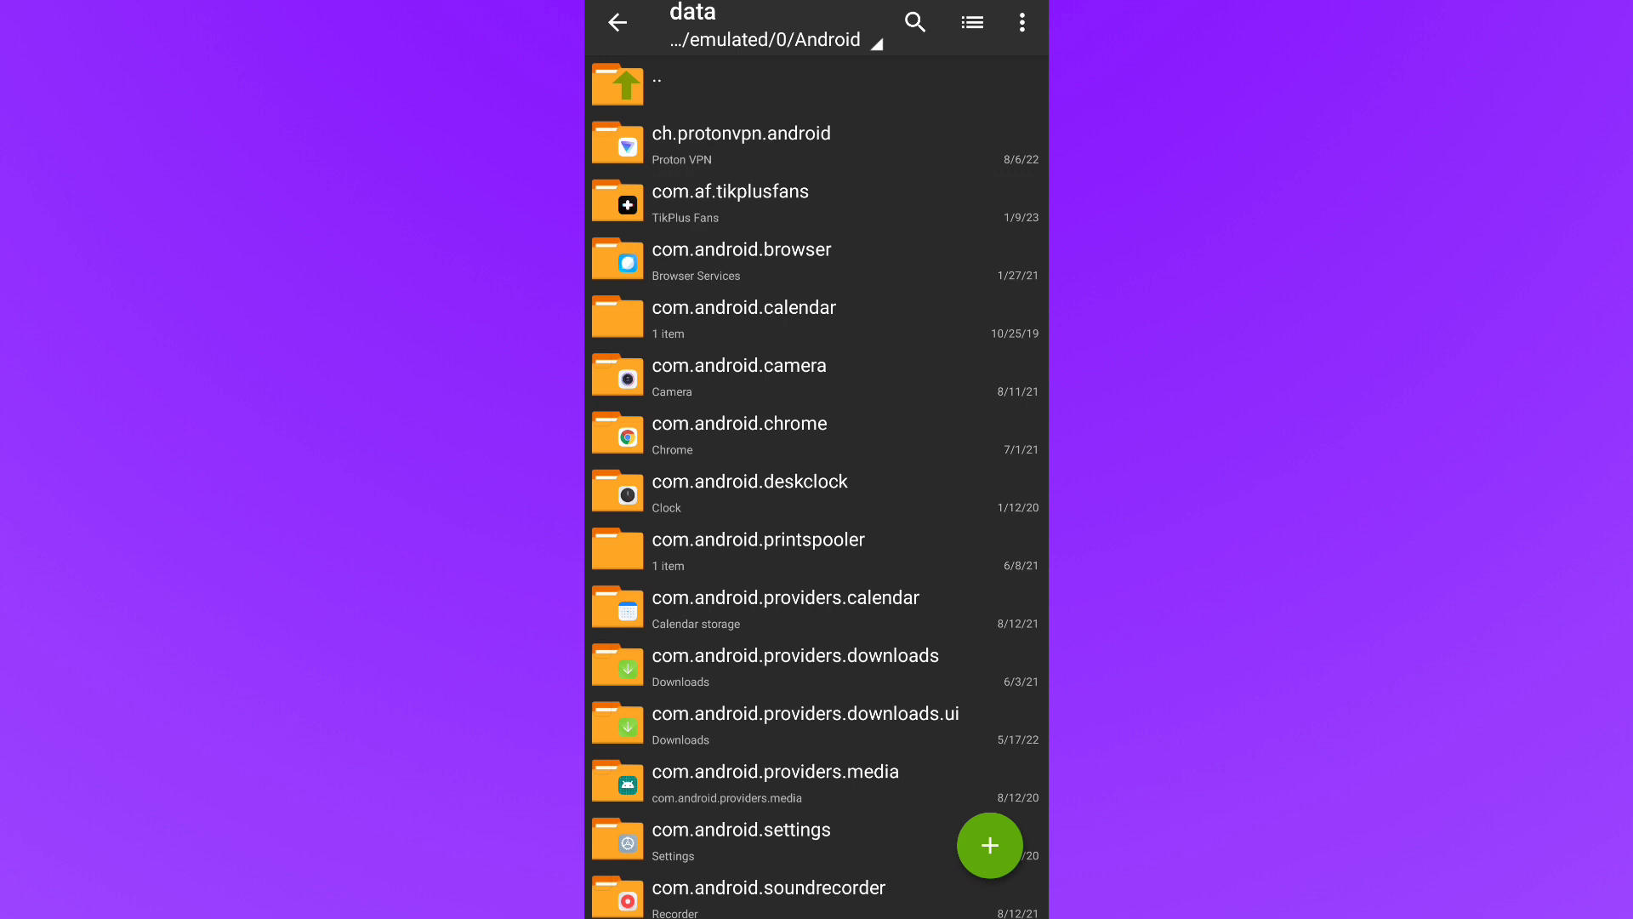
scroll(901, 449, down, 5)
scroll(927, 379, down, 4)
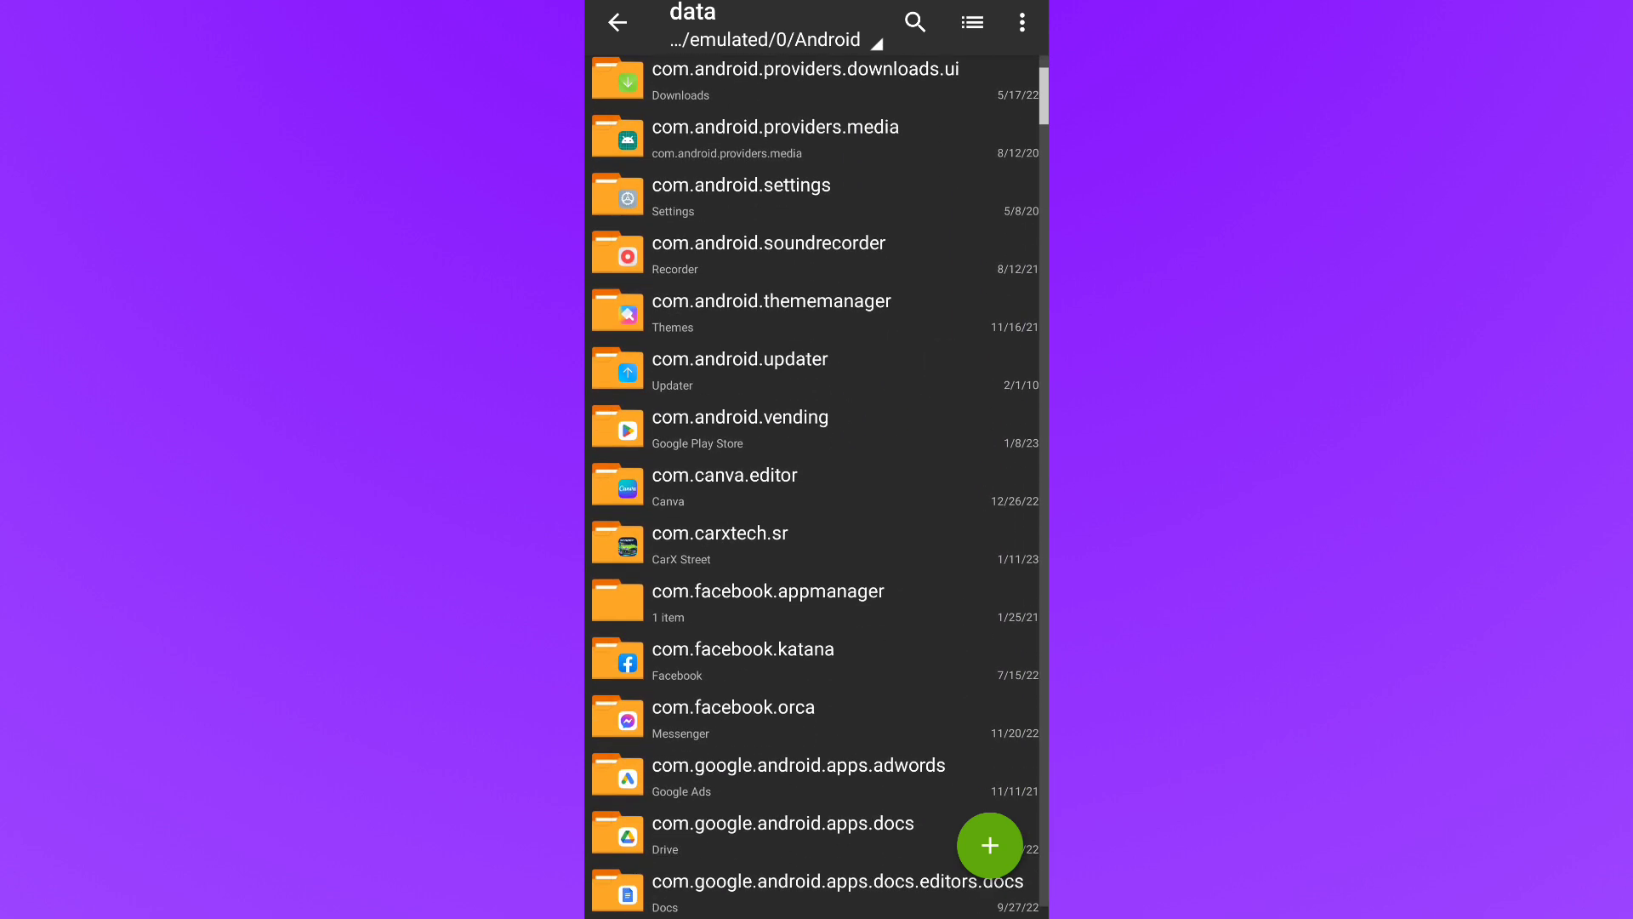
click(719, 542)
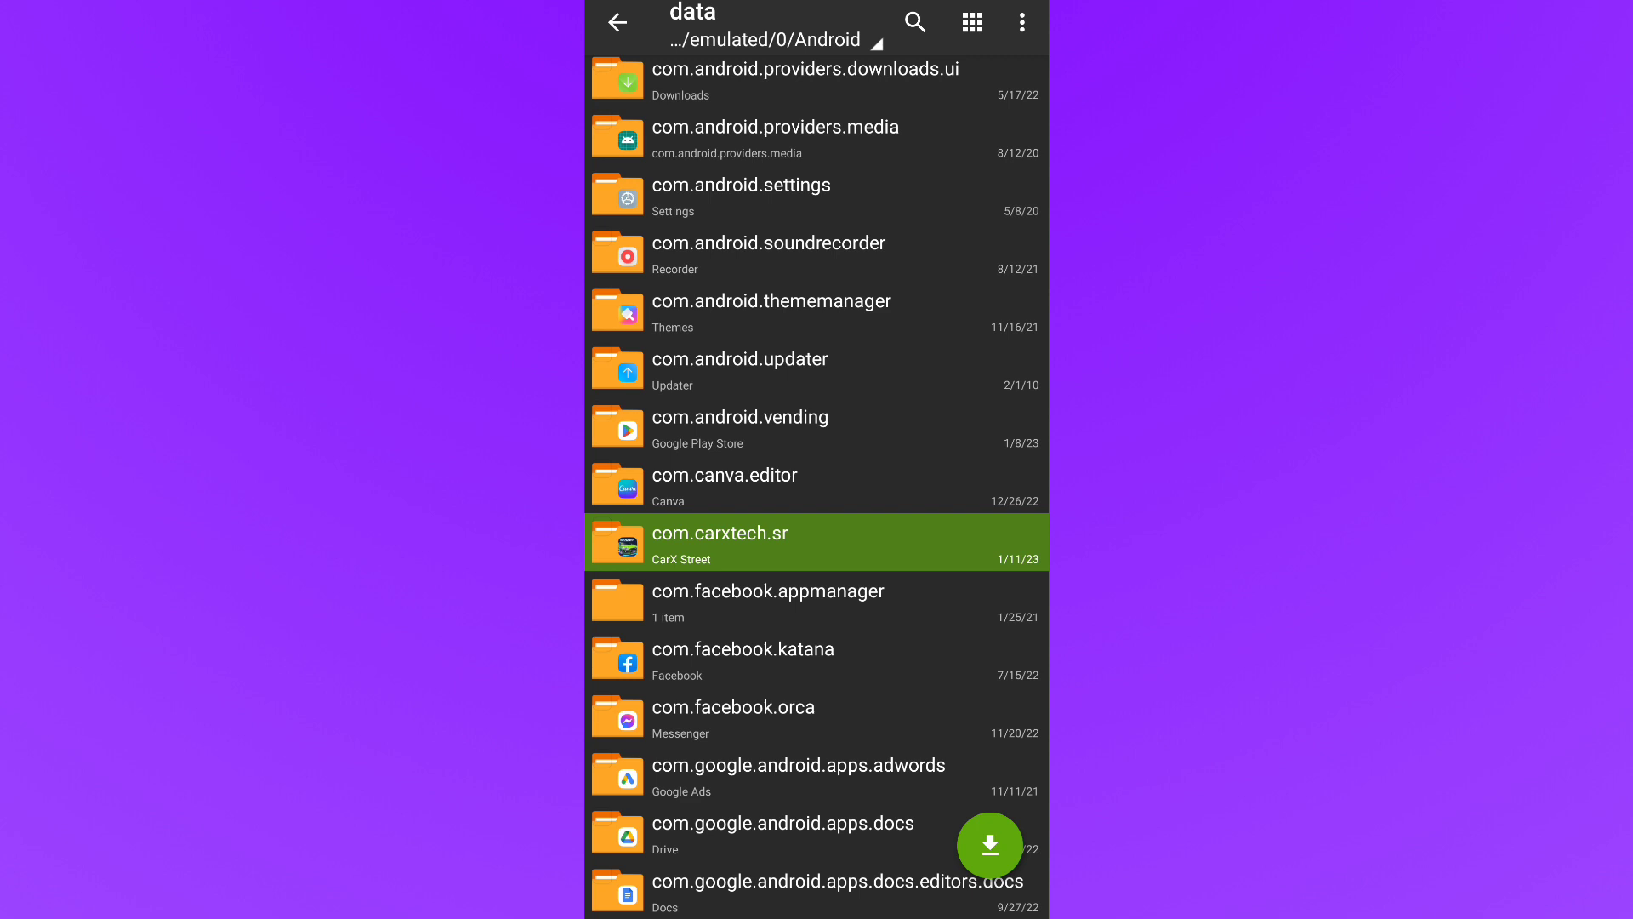
Step: Open com.carxtech.sr and delete its files folder
key(Escape)
scroll(947, 473, down, 1)
click(991, 478)
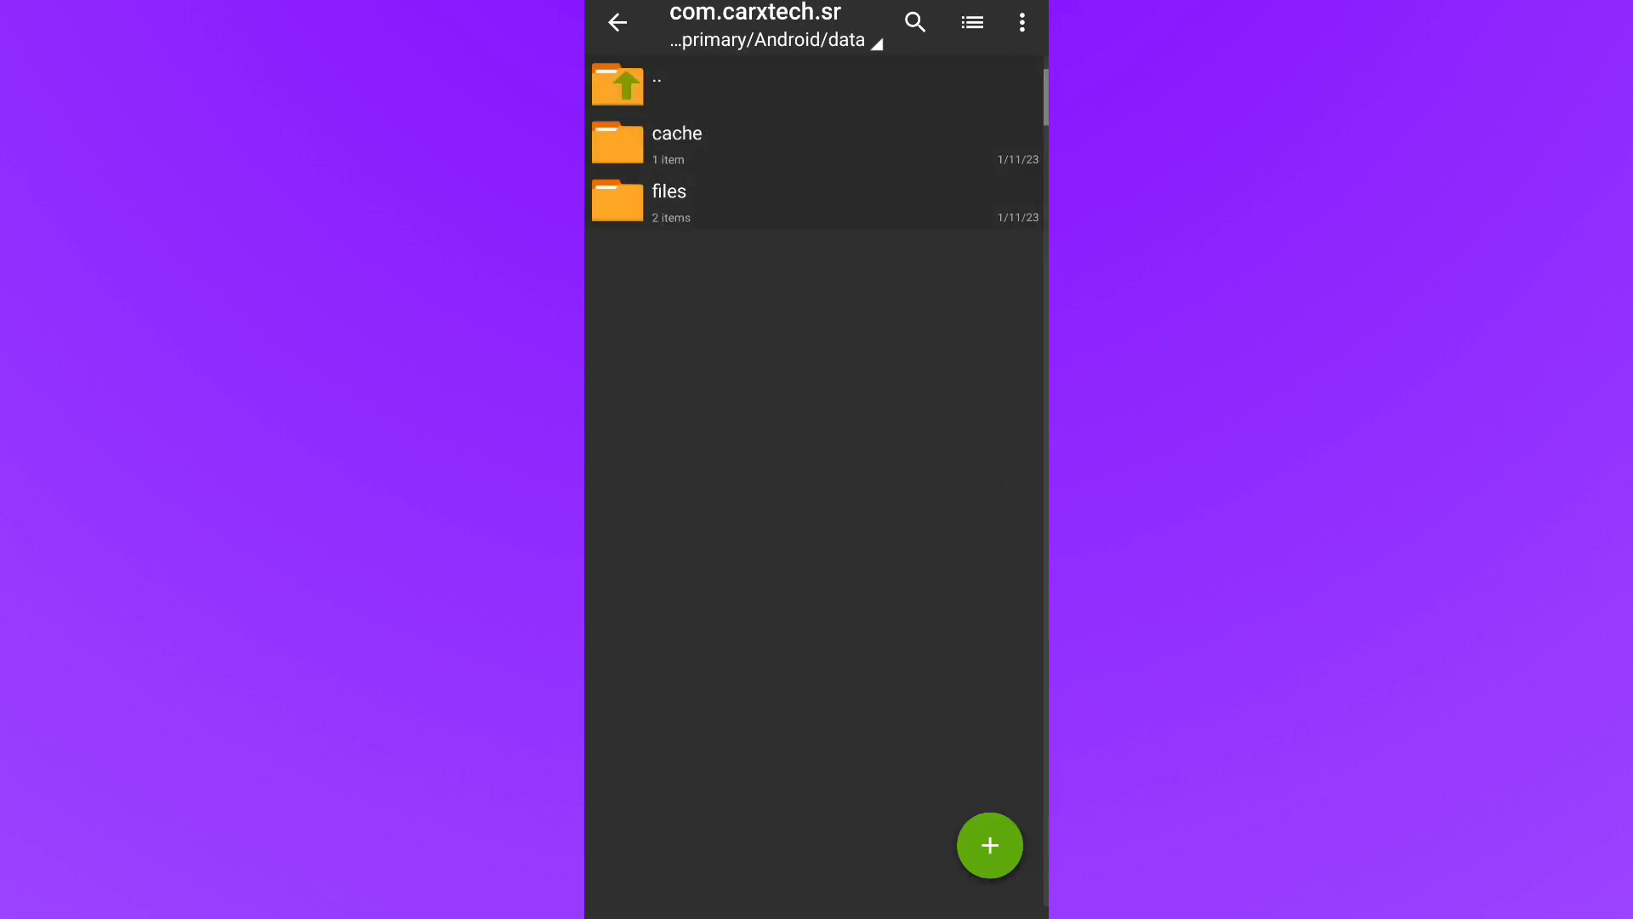
click(1011, 211)
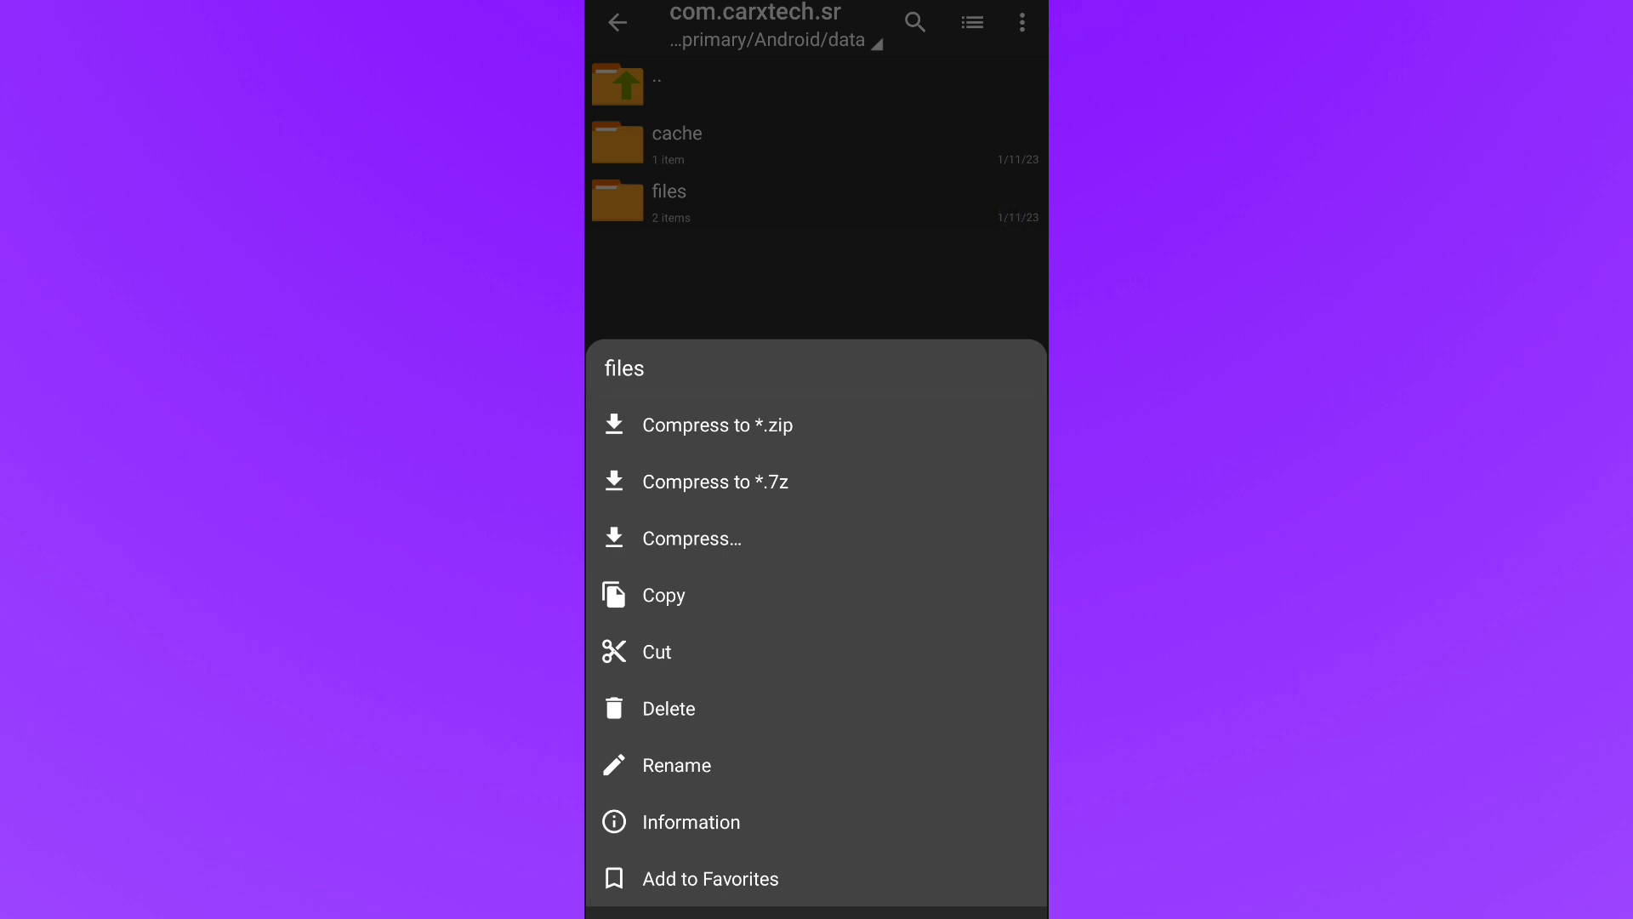
click(755, 706)
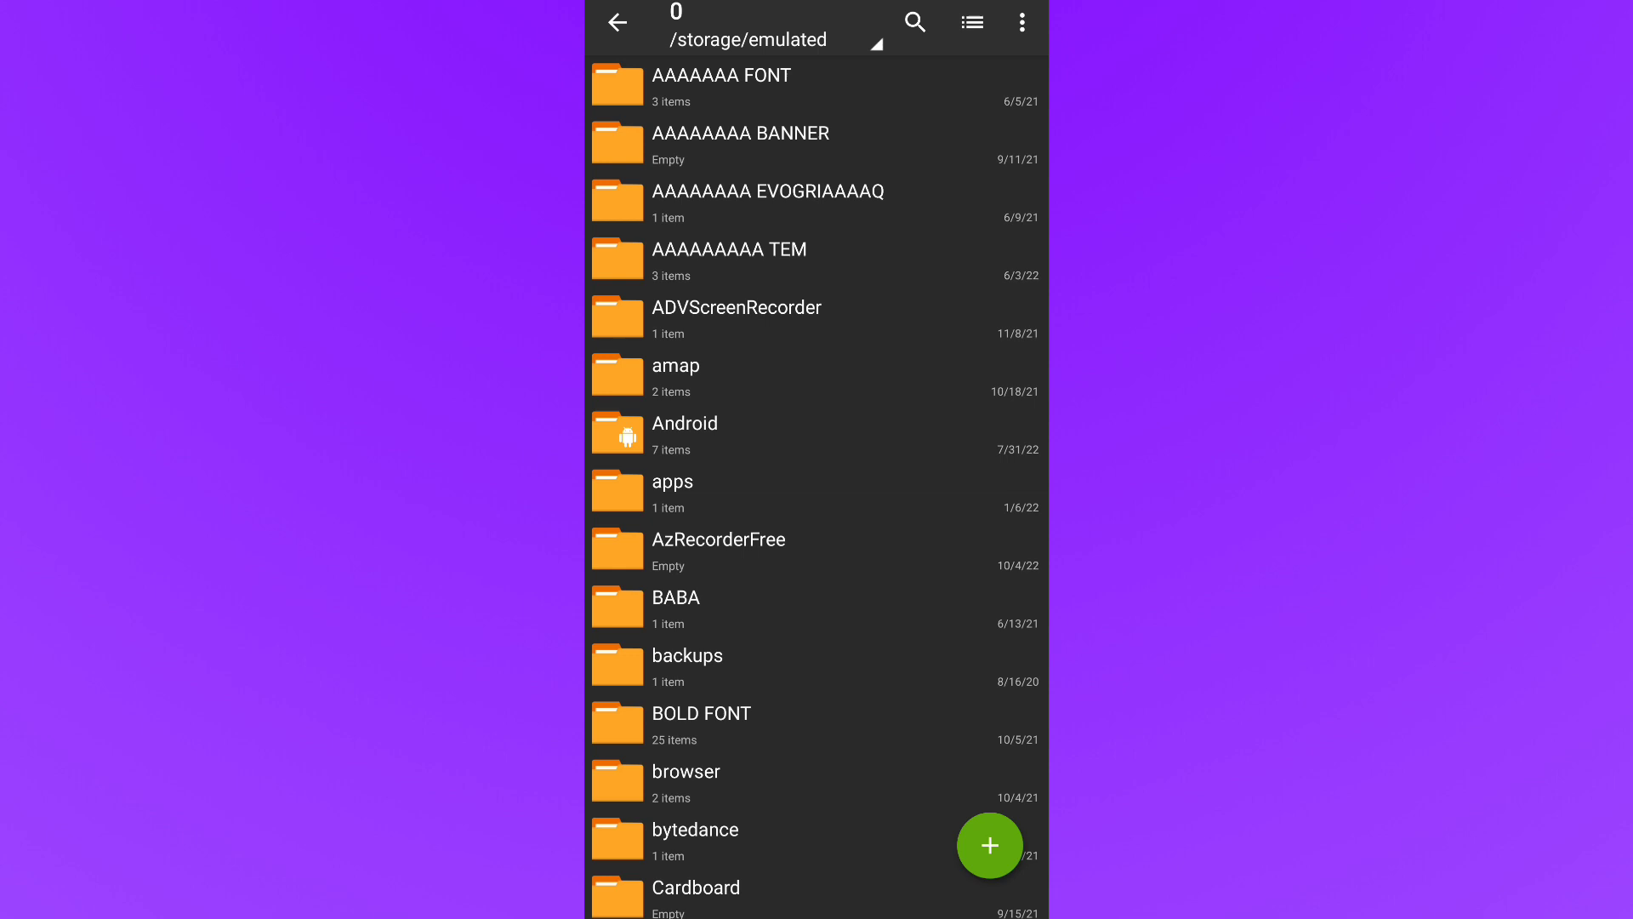
Step: Extract Data-com.carxtech.sr.rar in place inside the AAA CARX STREET FILES folder
scroll(904, 394, up, 5)
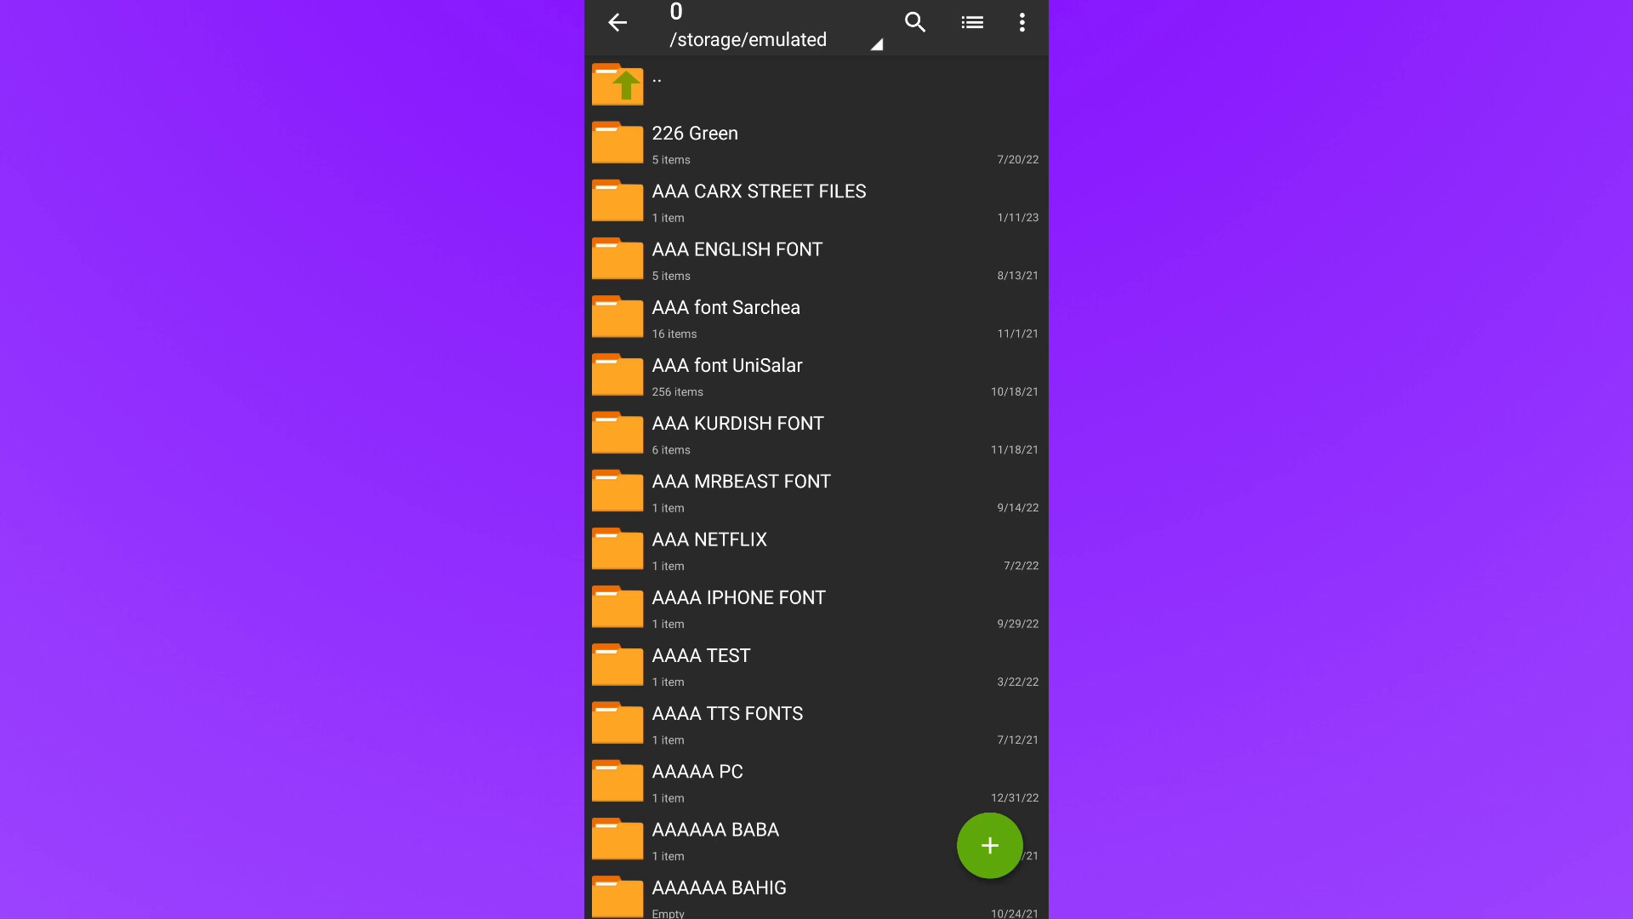
click(759, 204)
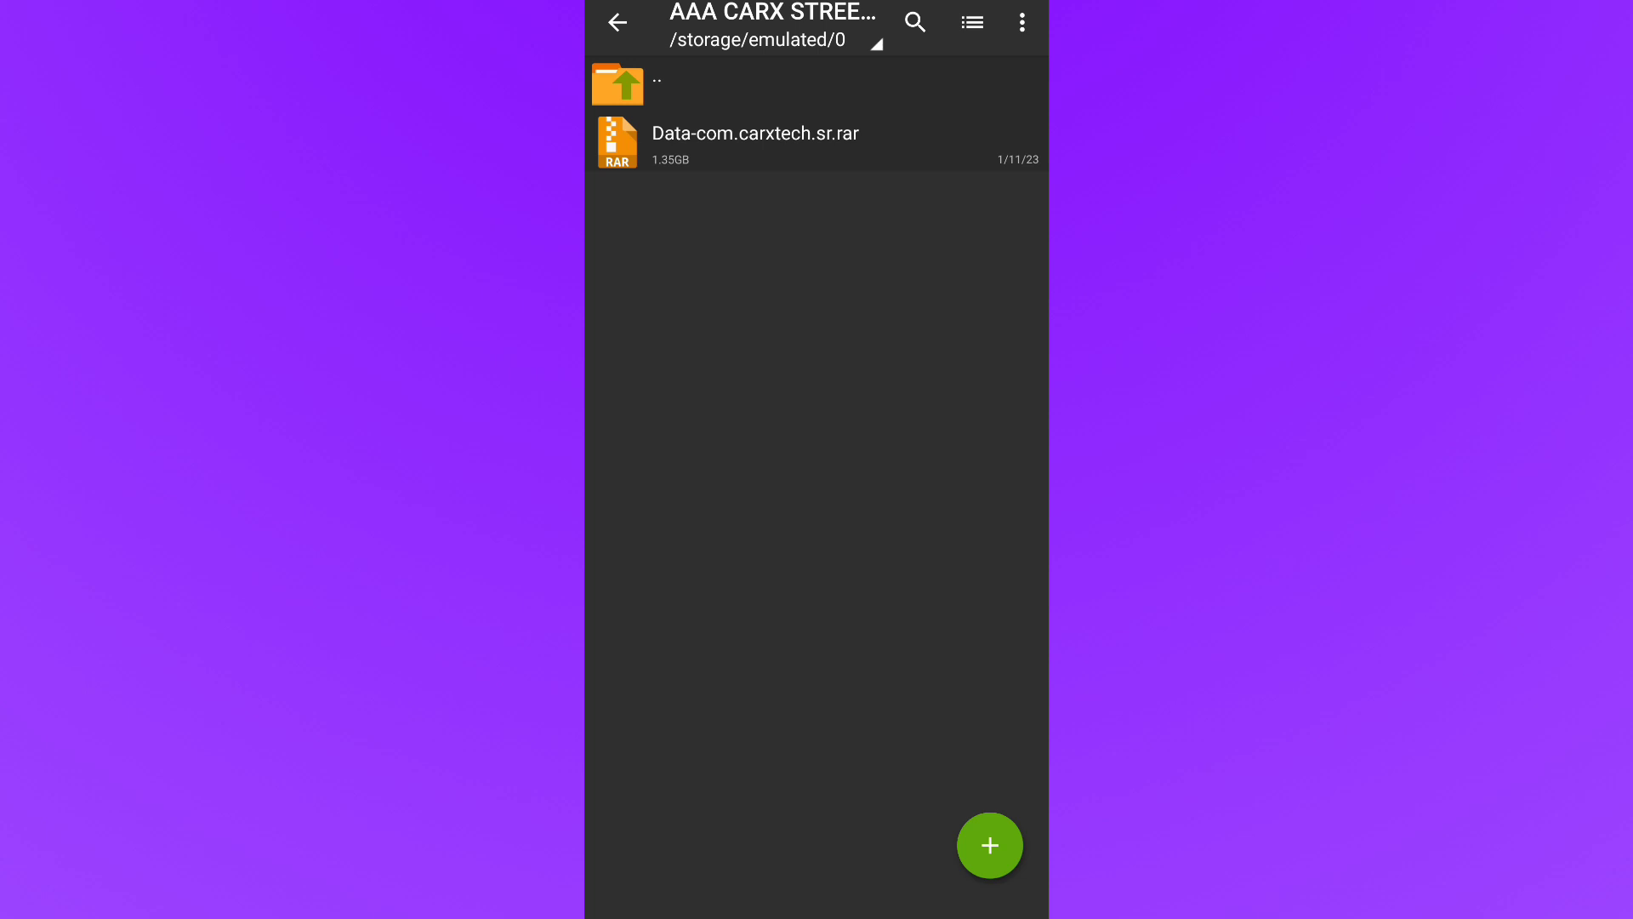
click(1029, 144)
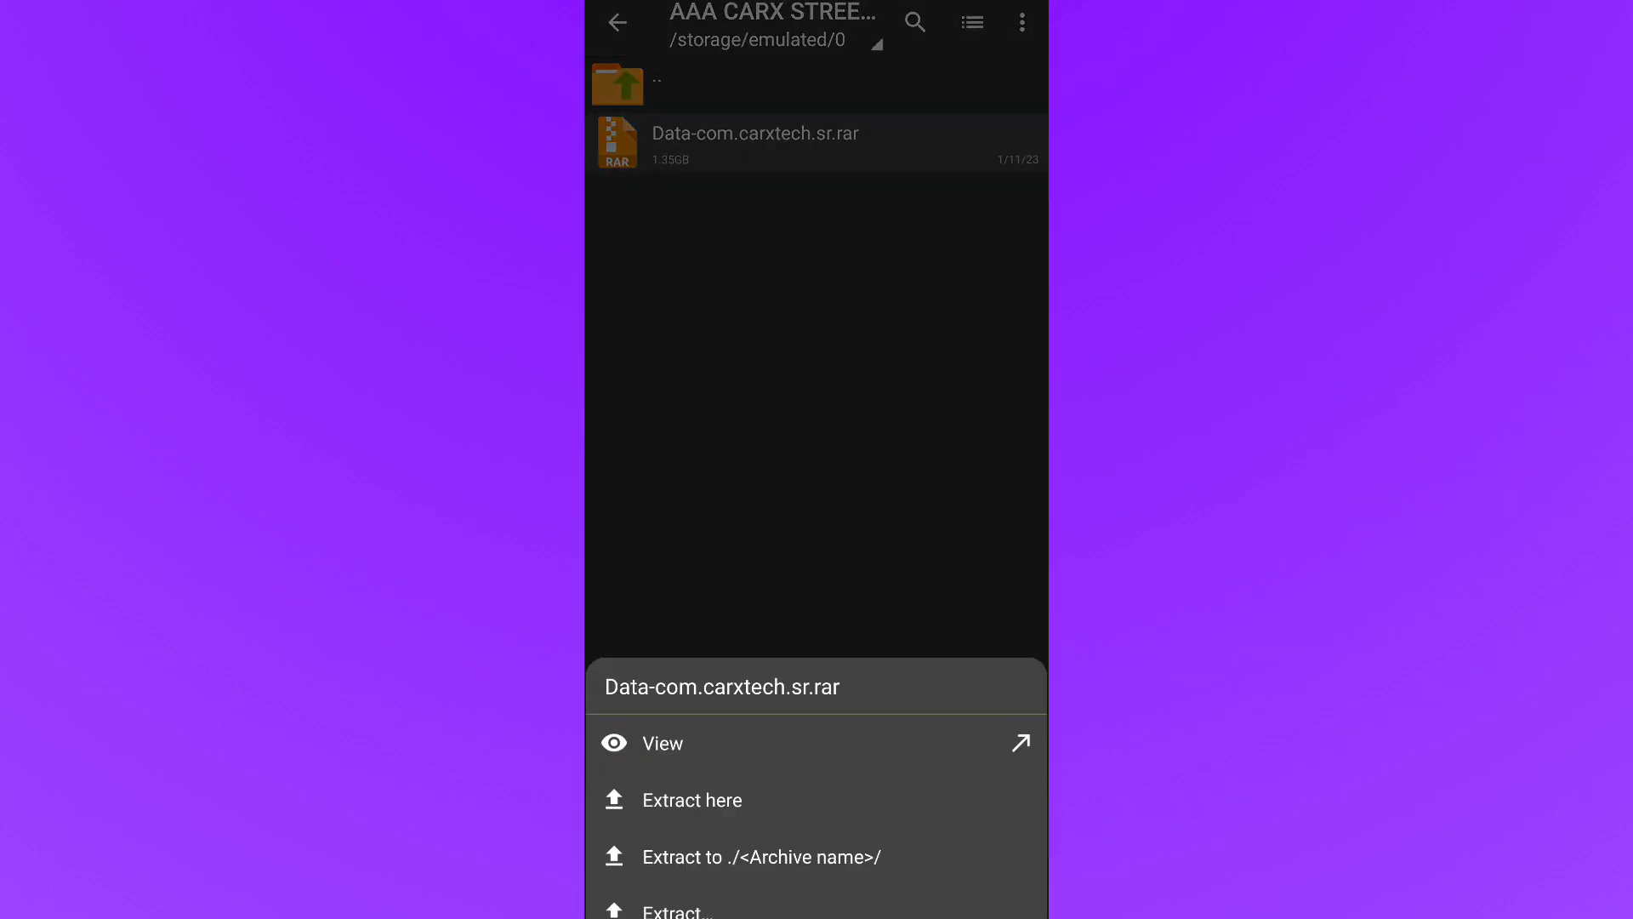
click(797, 652)
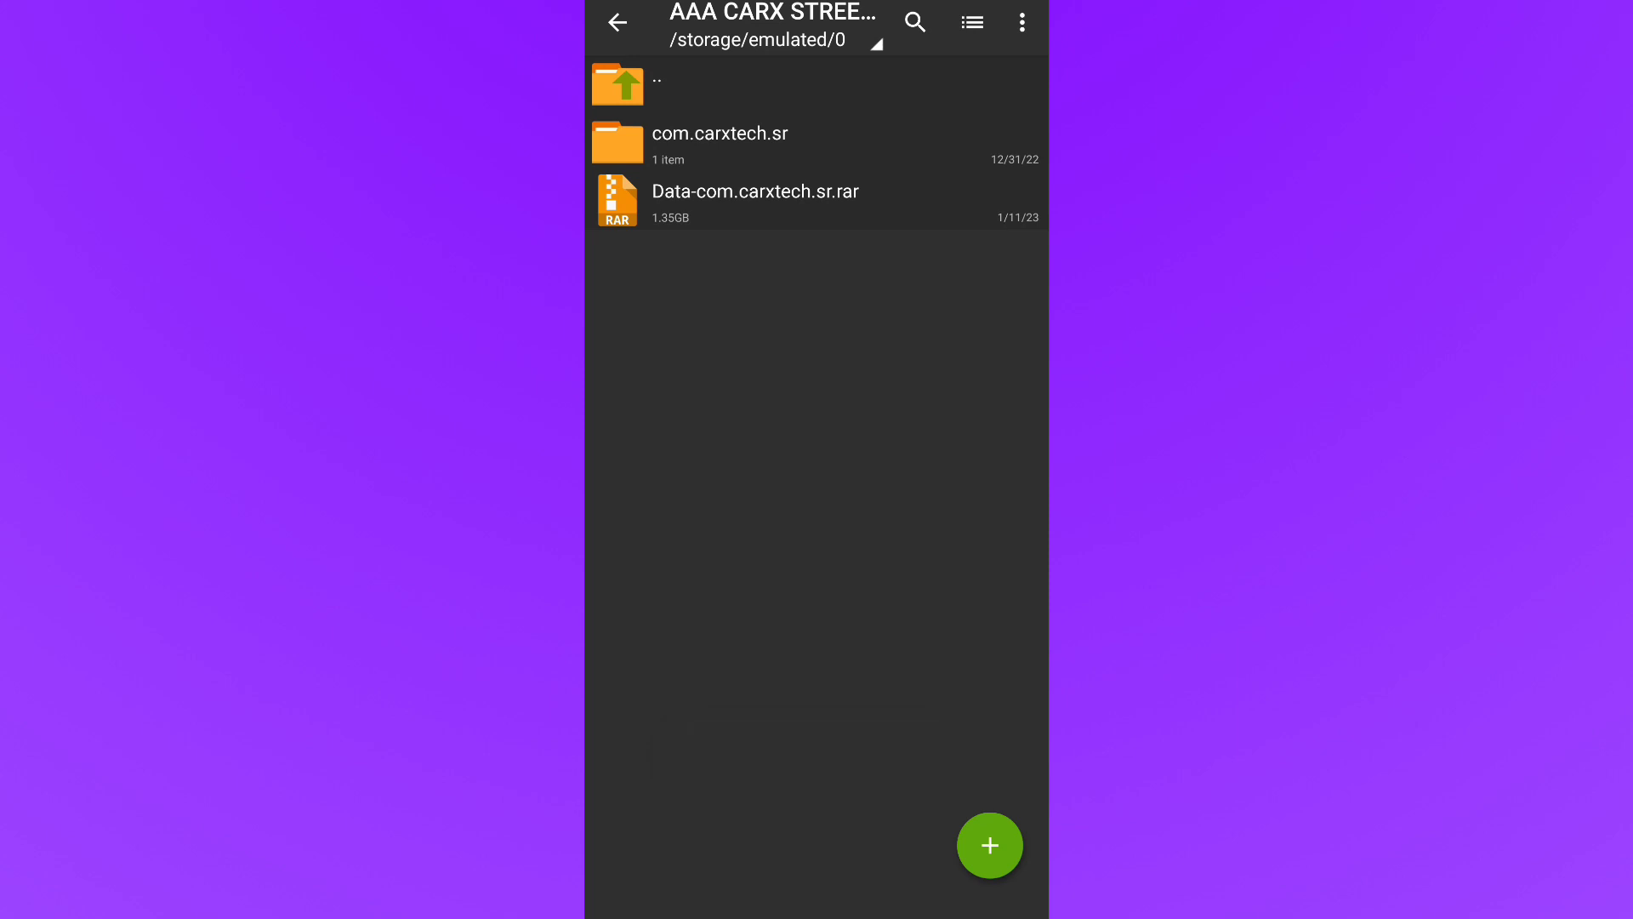
Step: Open the newly extracted com.carxtech.sr folder to reach its files folder
click(618, 142)
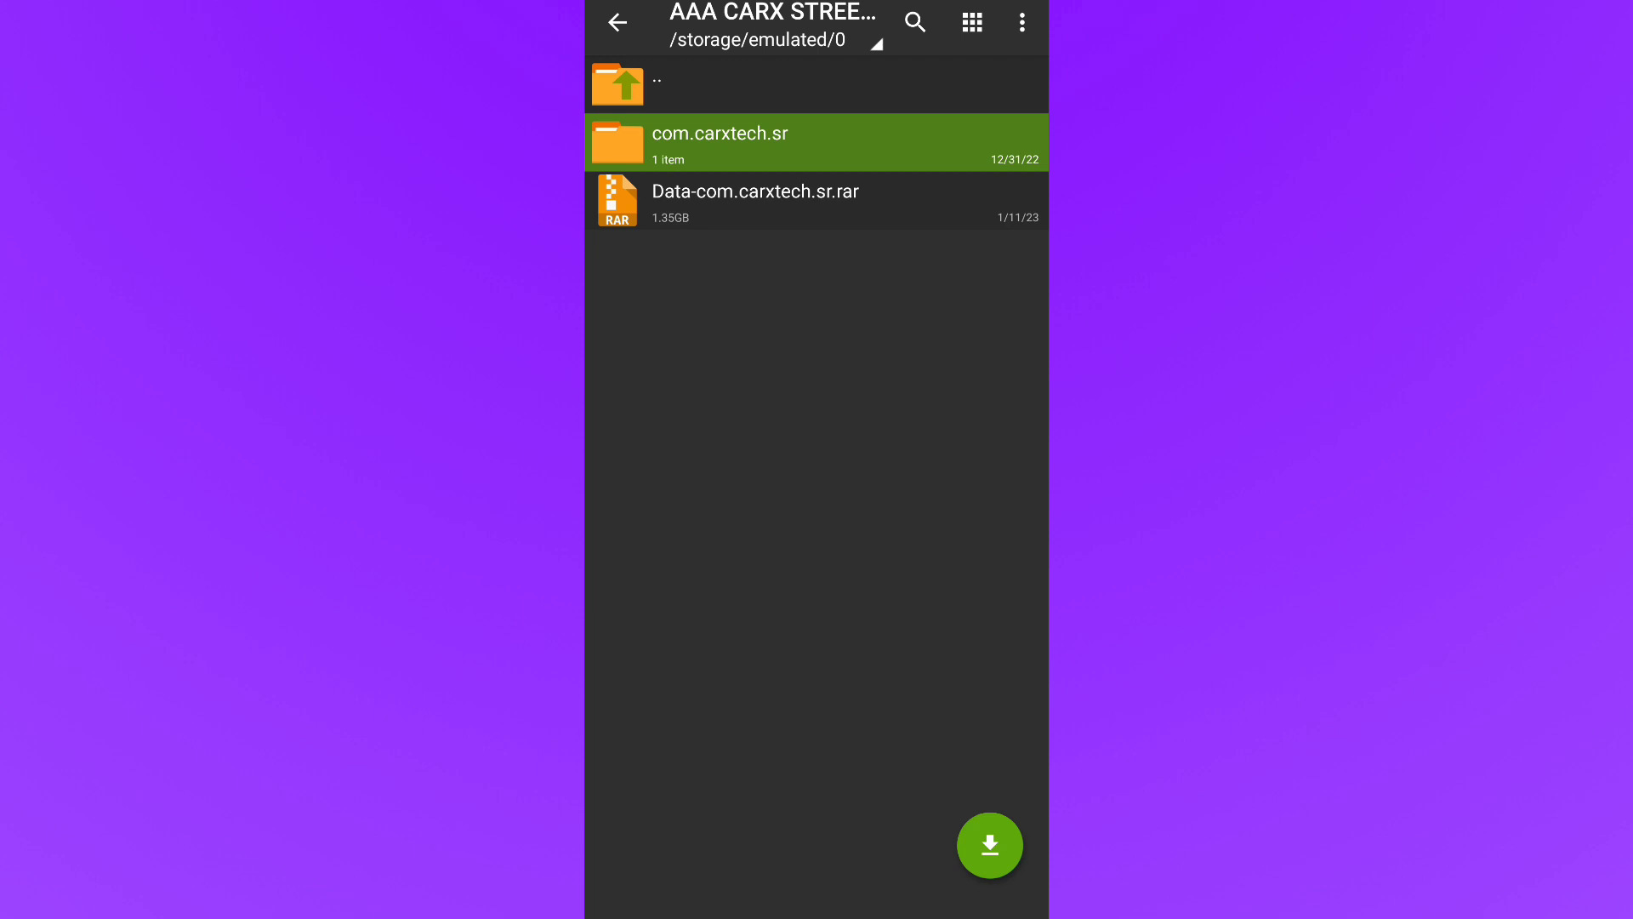
click(618, 142)
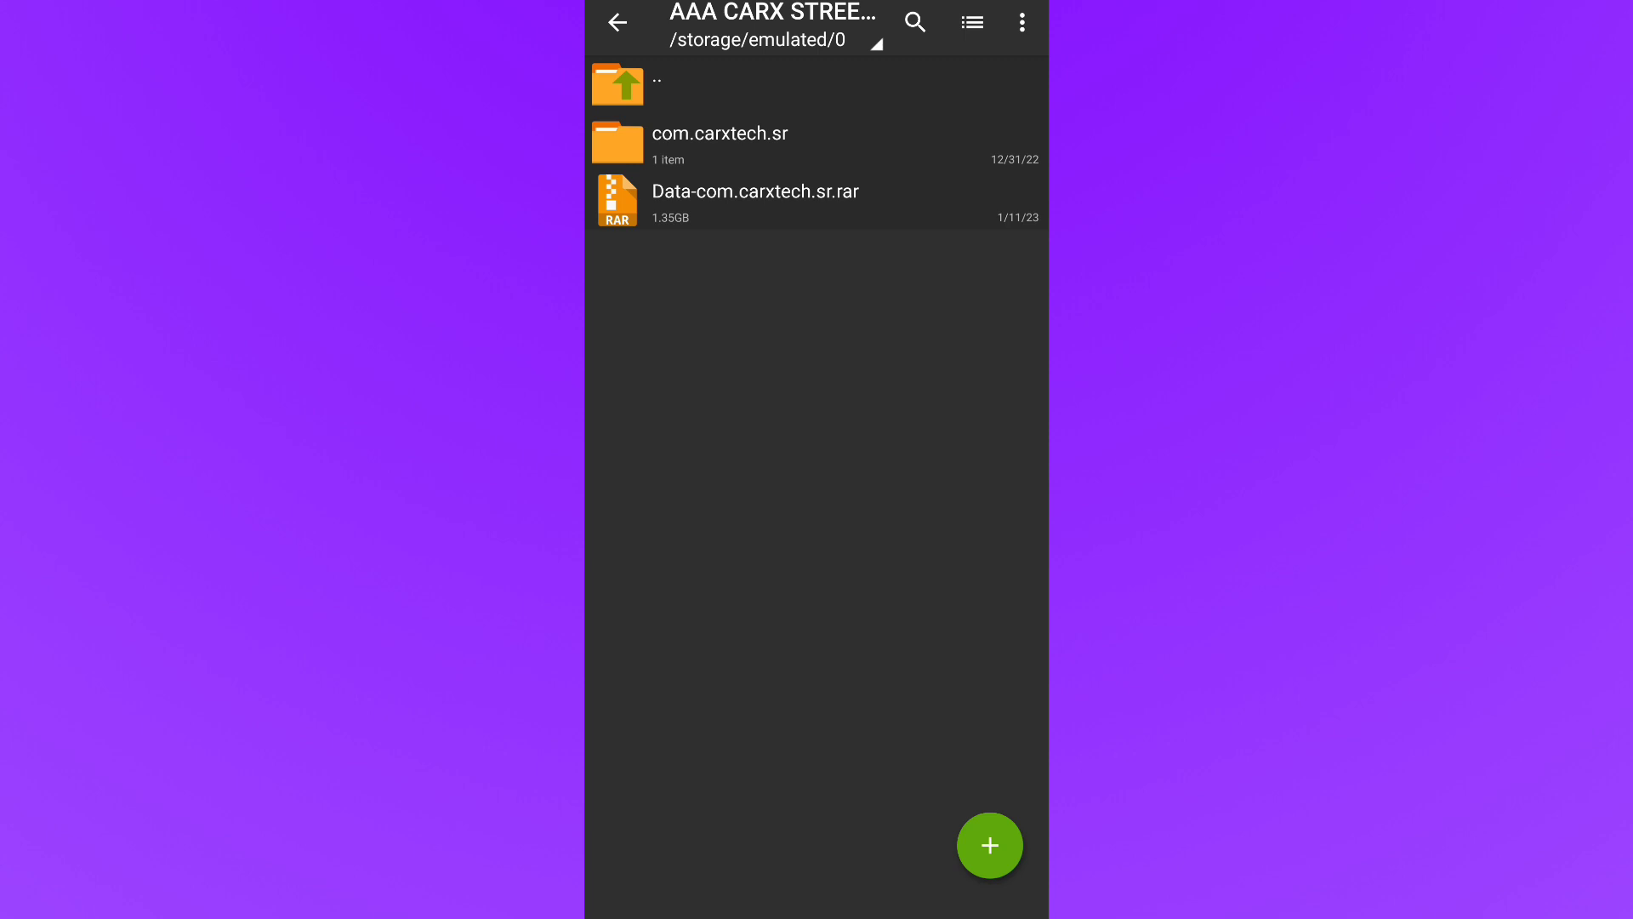
click(720, 143)
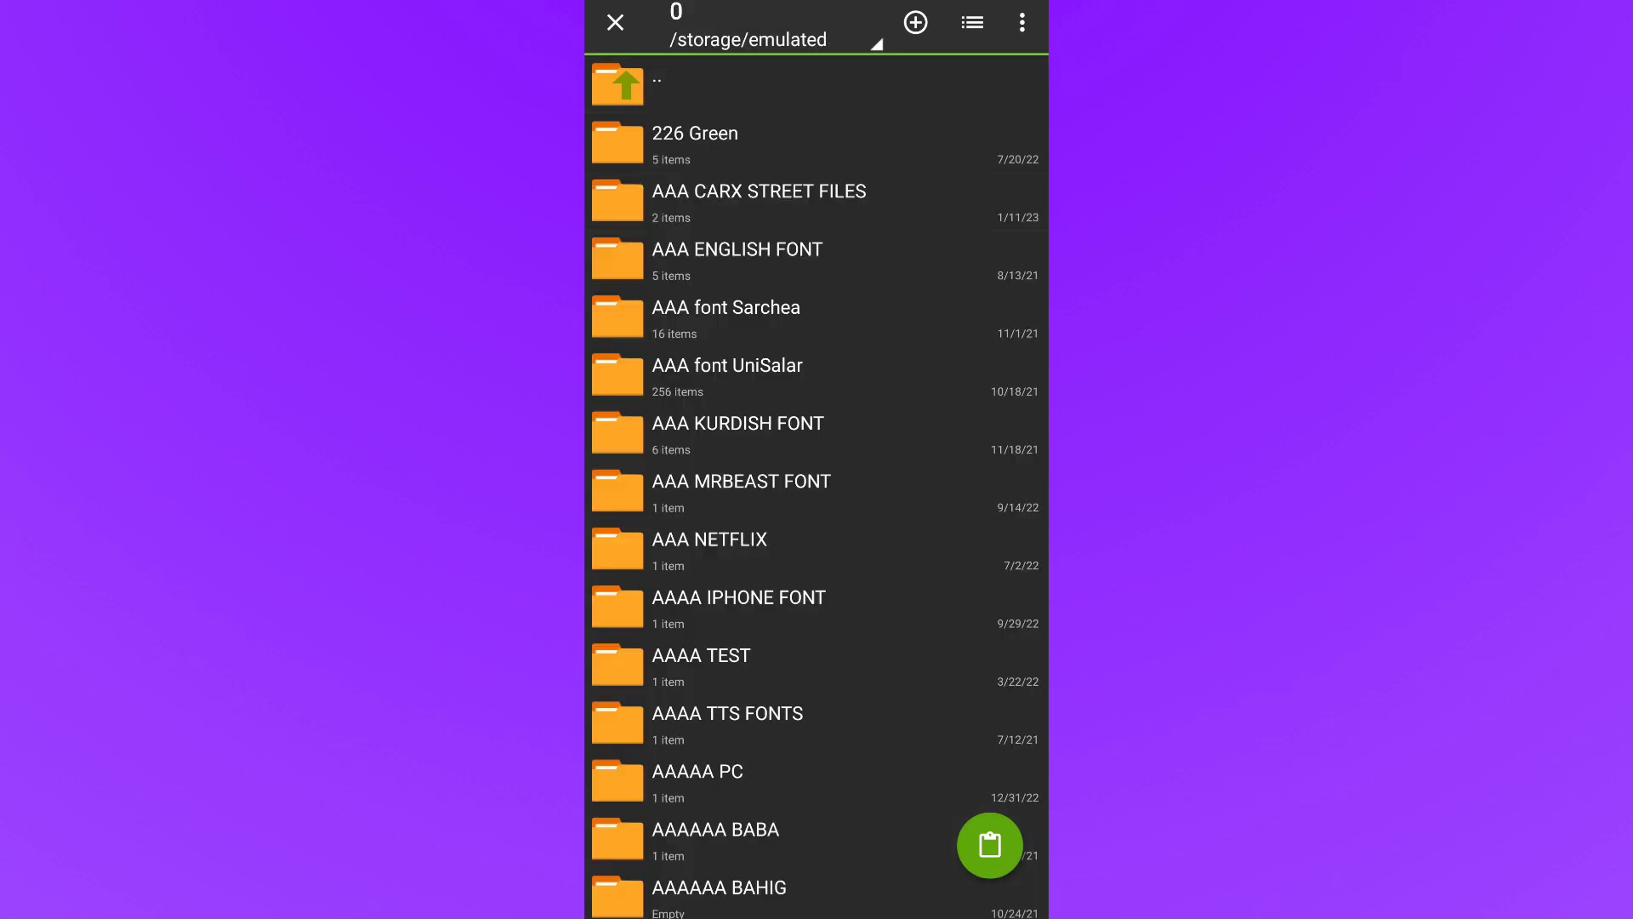
Step: Paste the extracted files folder into Android/data/com.carxtech.sr beside cache
drag(911, 653, 911, 339)
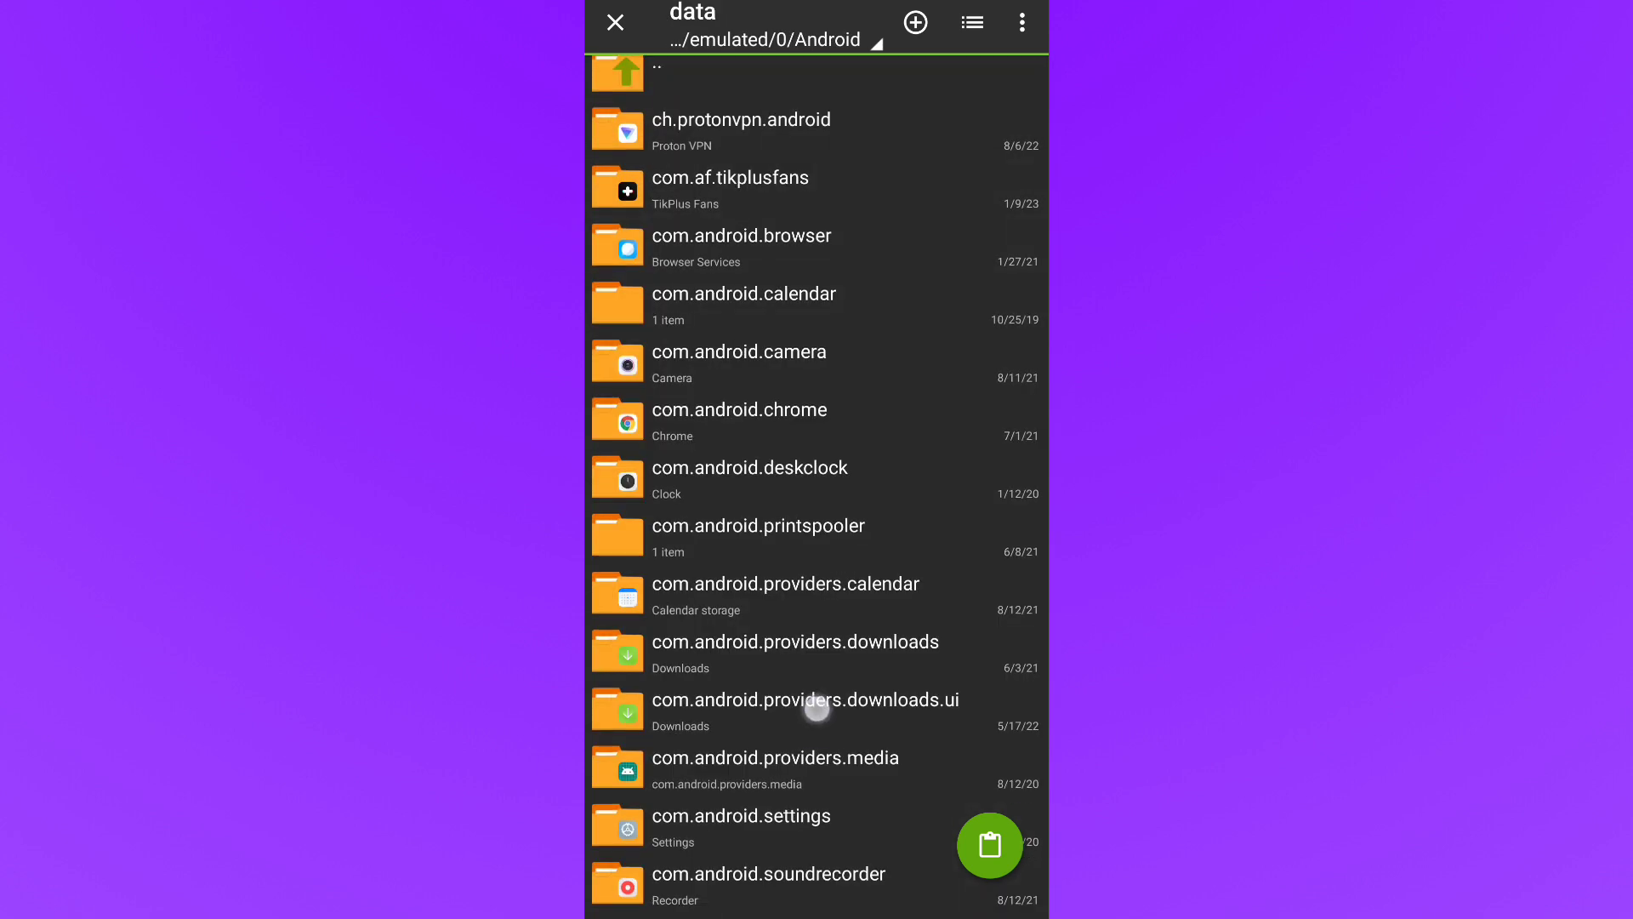
drag(718, 700, 915, 389)
drag(737, 609, 867, 474)
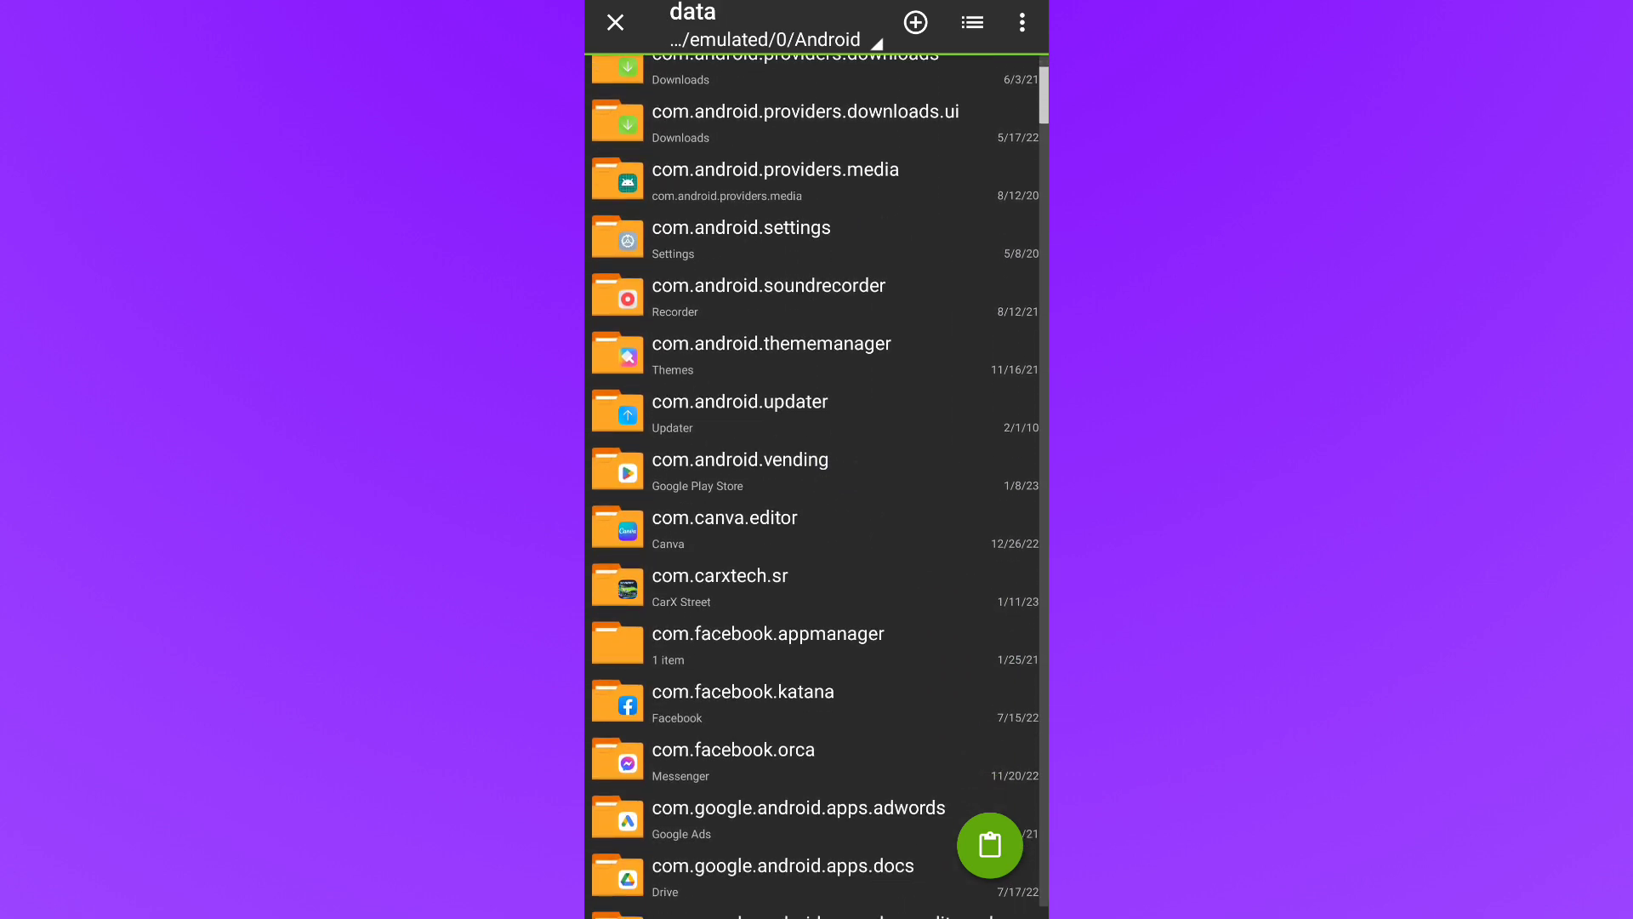
click(705, 588)
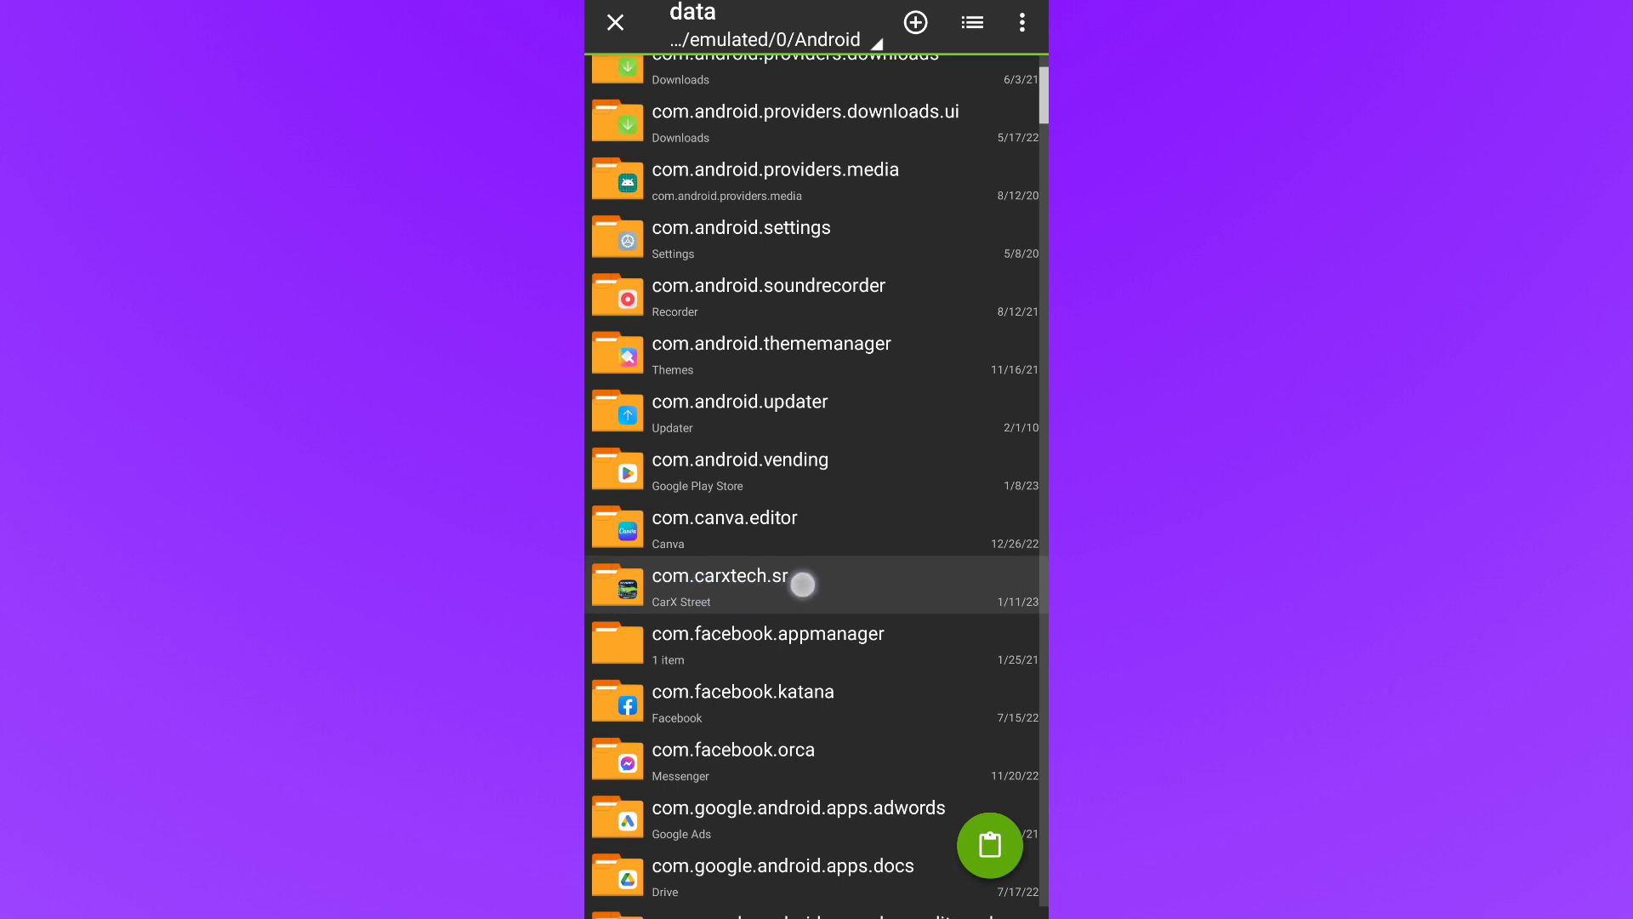
drag(809, 576, 858, 493)
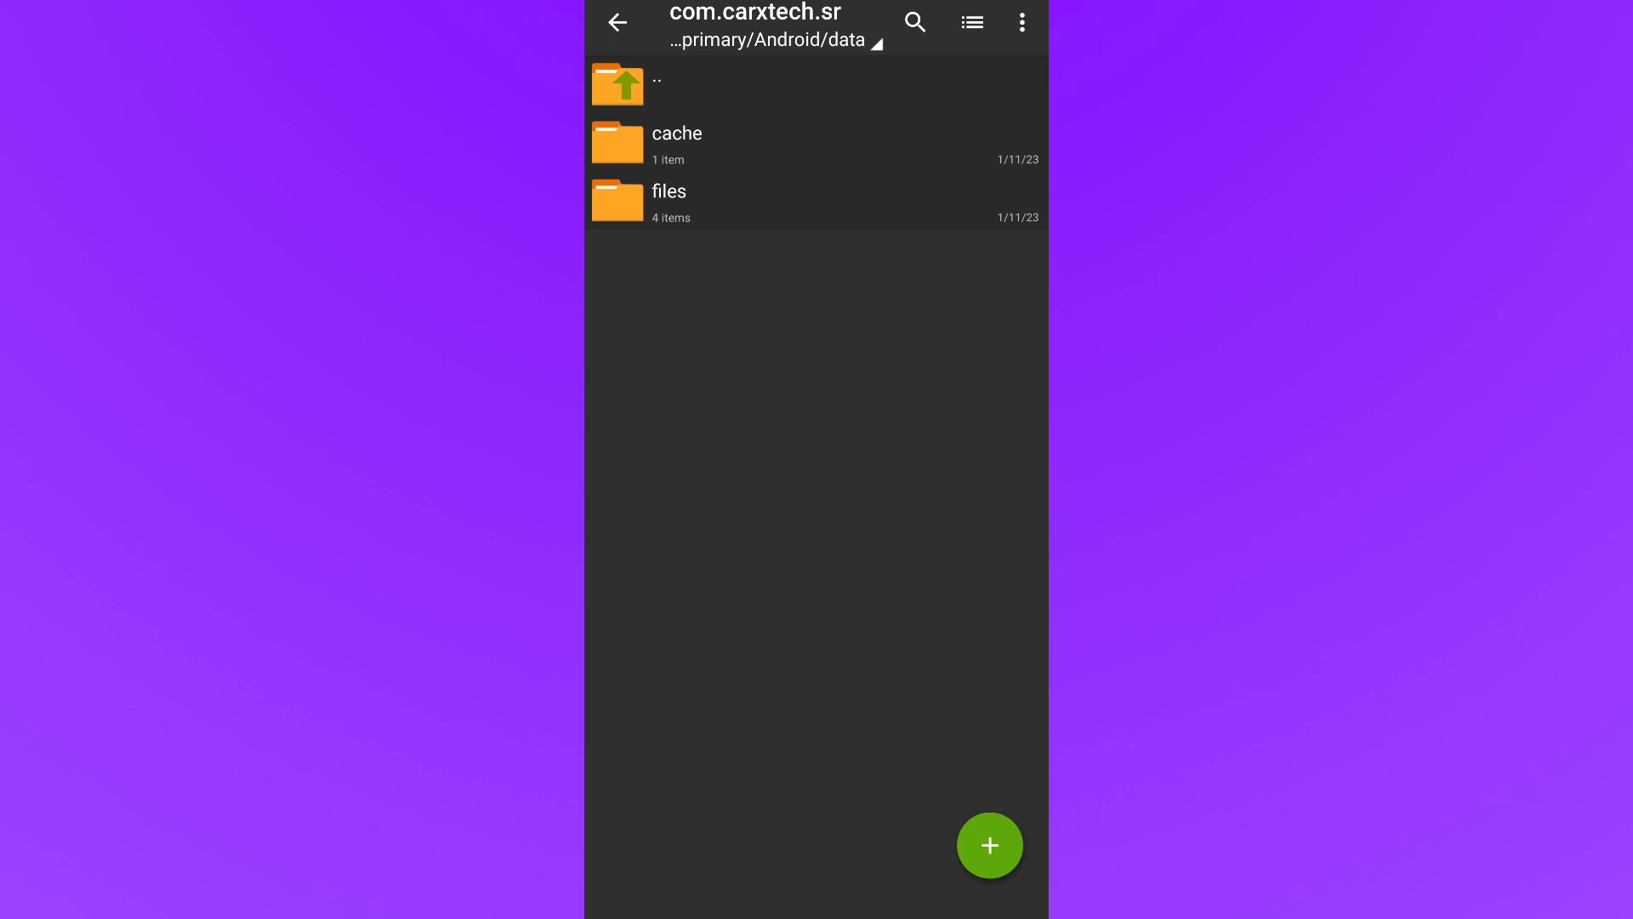
Step: Swipe the CarX Street and Chrome cards out of the recent apps list
mouse_move(816, 911)
mouse_down()
mouse_move(816, 595)
mouse_move(978, 620)
mouse_up()
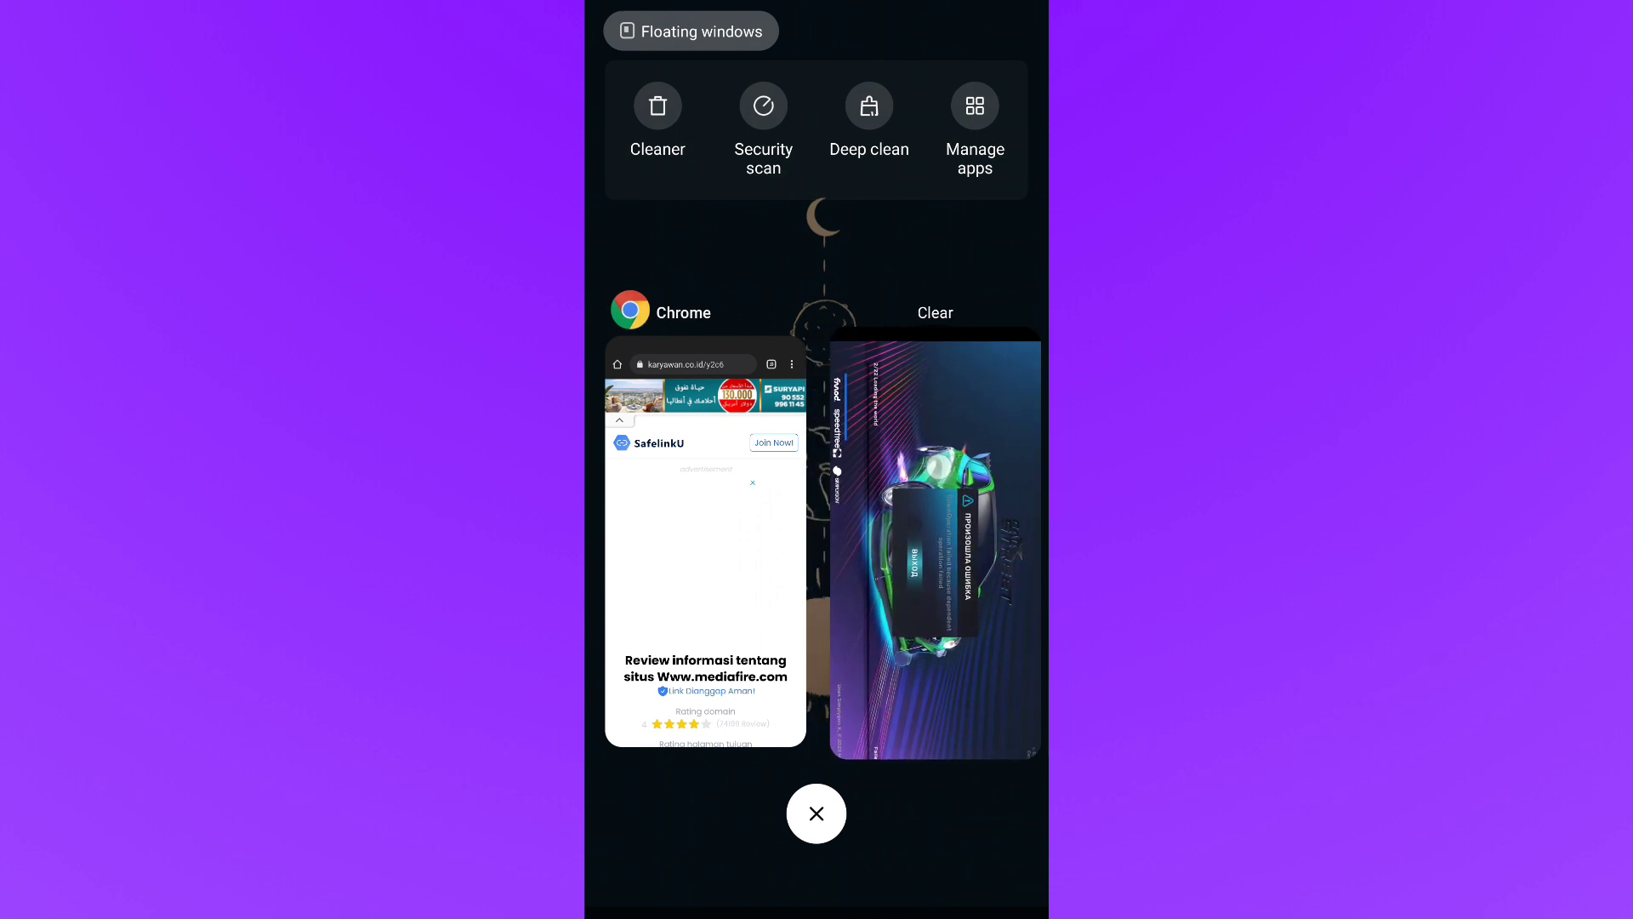
drag(936, 470, 1029, 469)
drag(723, 511, 1000, 470)
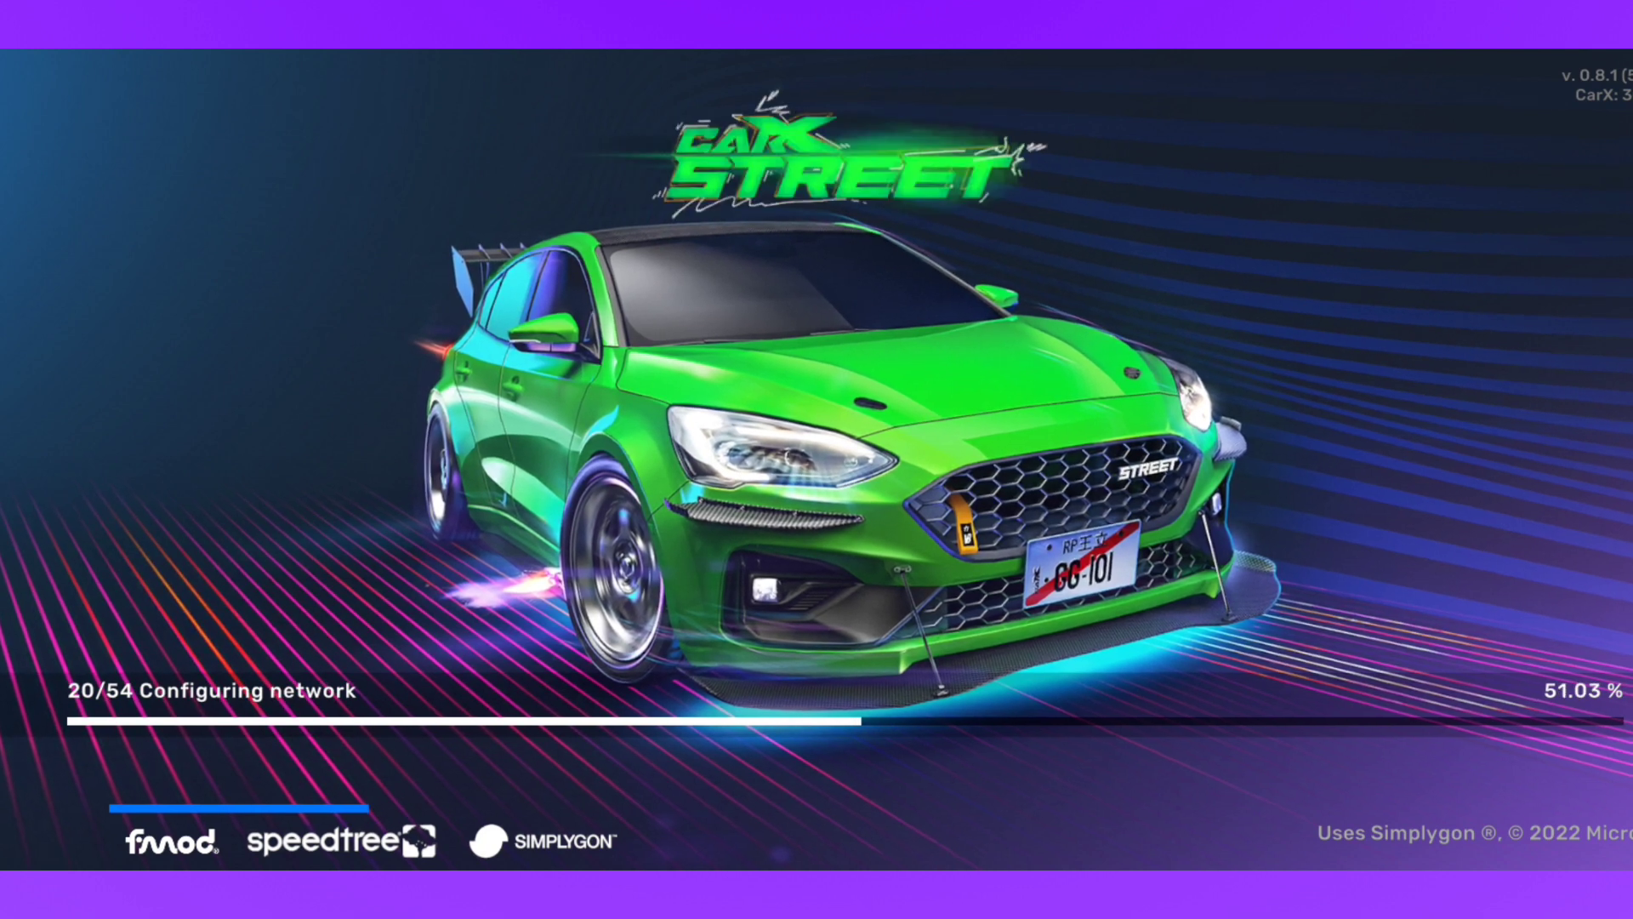
drag(1421, 51, 1421, 425)
drag(1148, 596, 1149, 423)
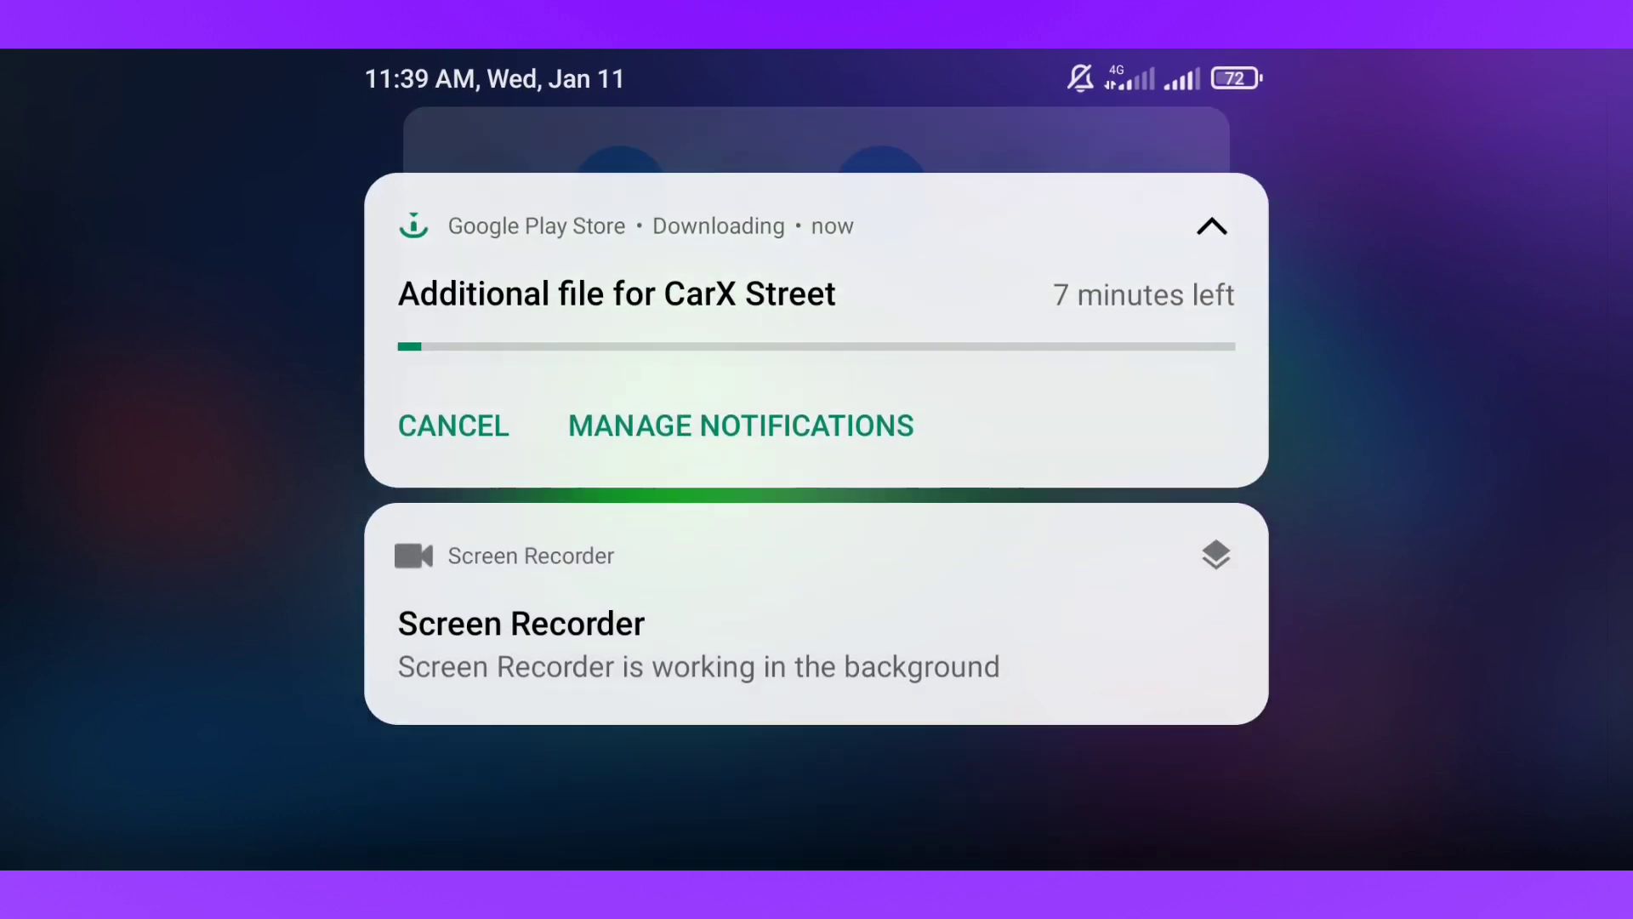